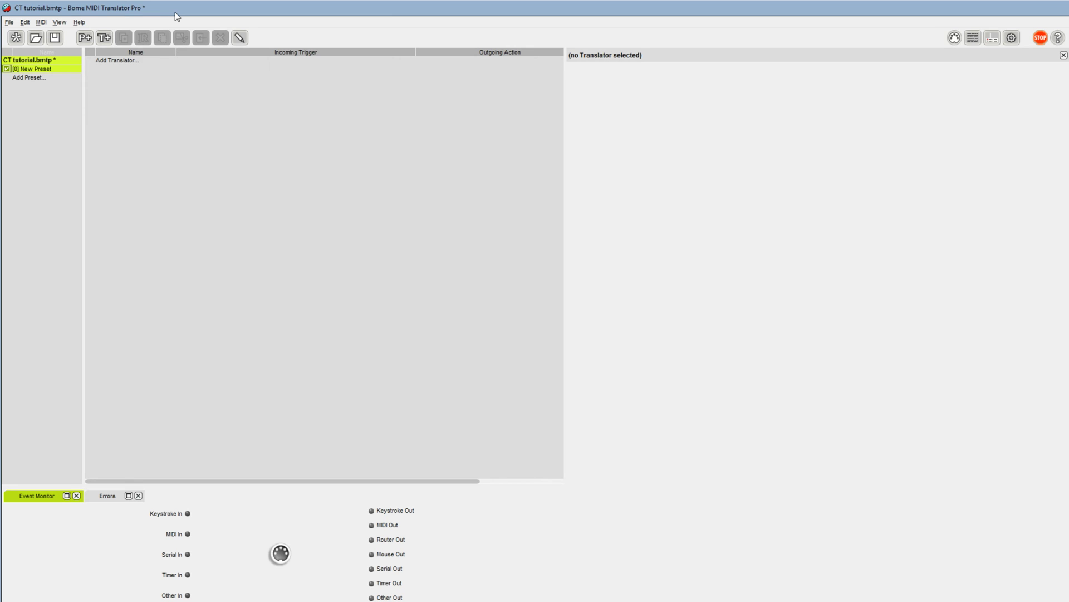
Open the project's MIDI Router and review the thru connection from nanoKONTROL2 to Bome MIDI Translator 1 Virtual Out
click(44, 25)
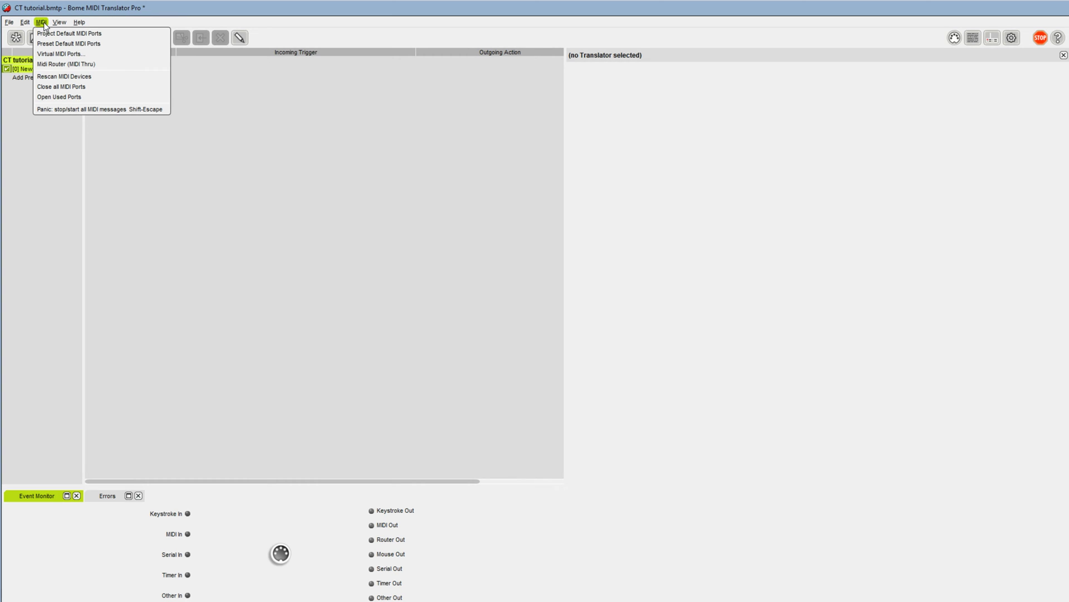
click(87, 65)
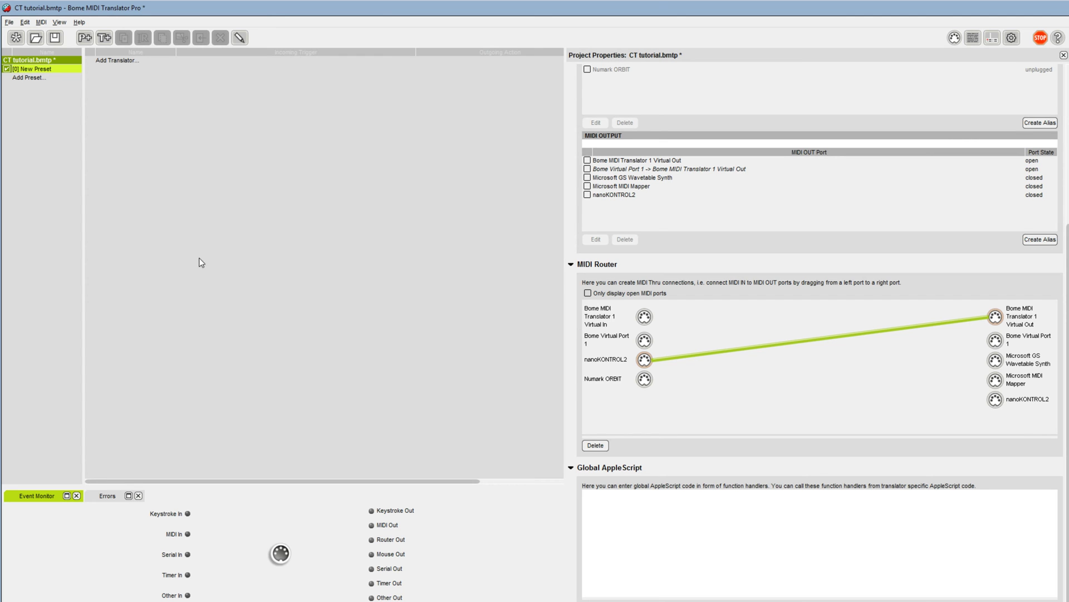
Add a translator with MIDI capture enabled and set its incoming trigger to Control Change with CC# 7
click(101, 61)
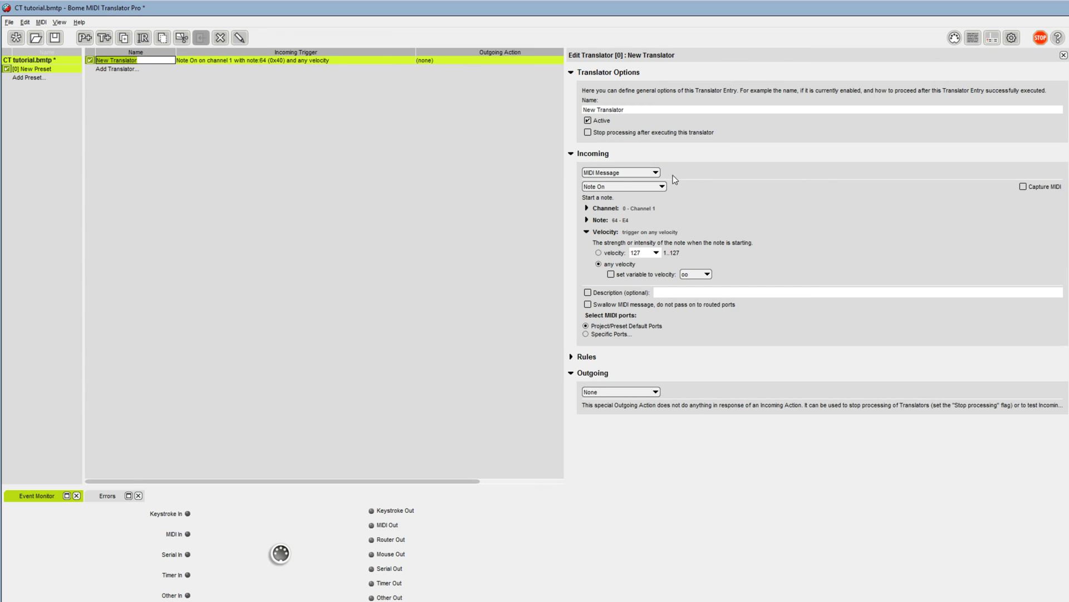
click(1023, 187)
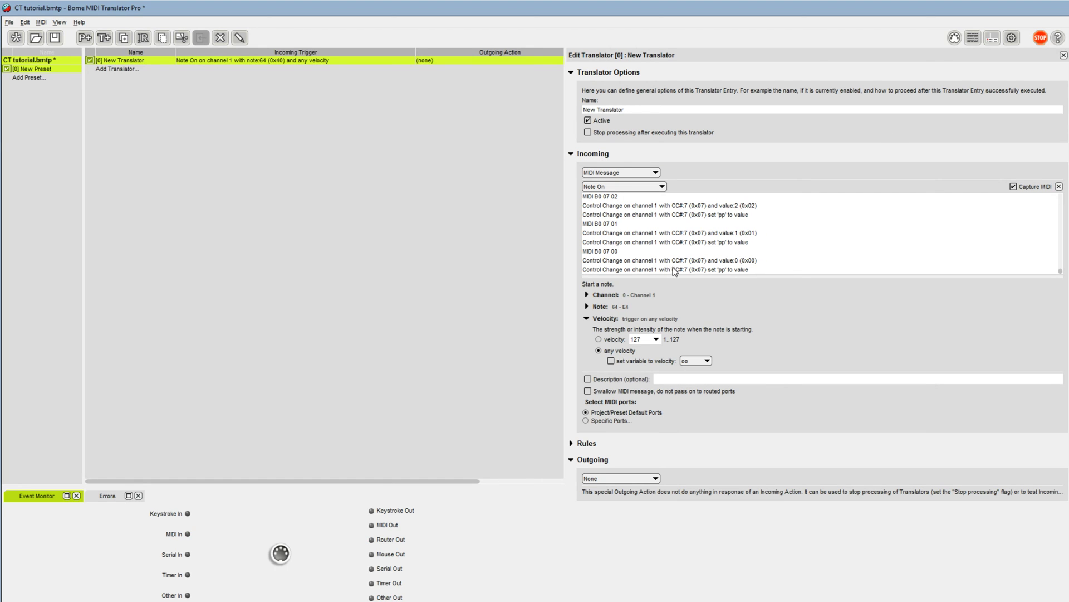
click(595, 188)
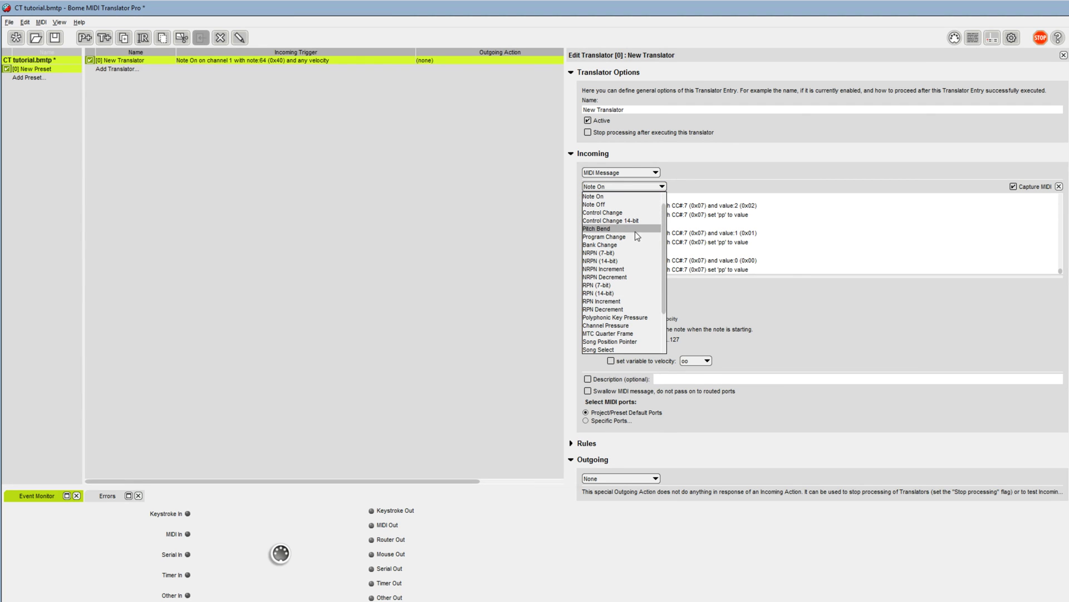
click(621, 214)
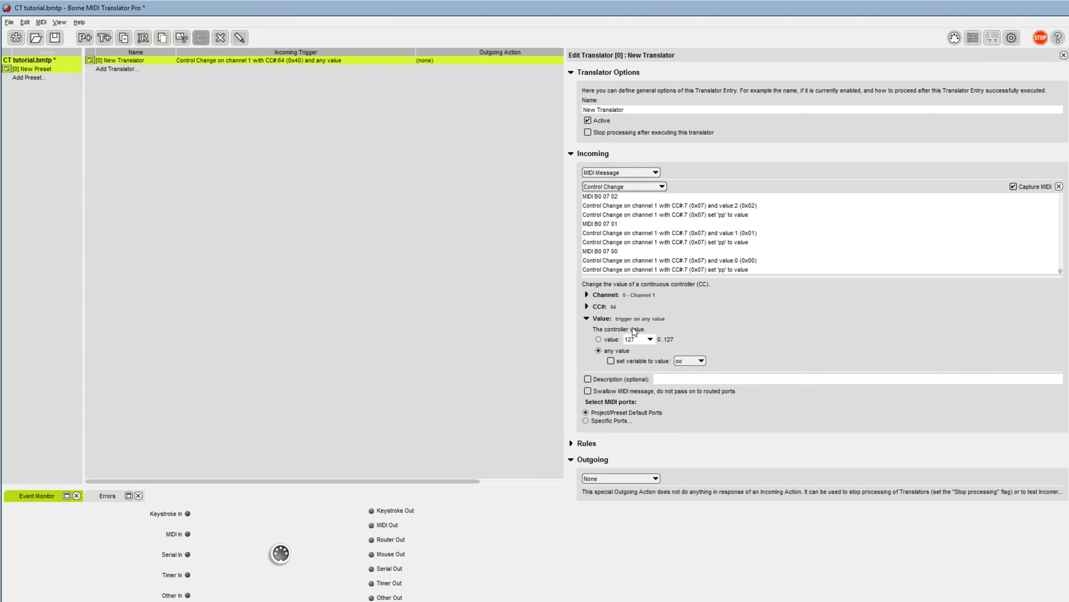
click(600, 307)
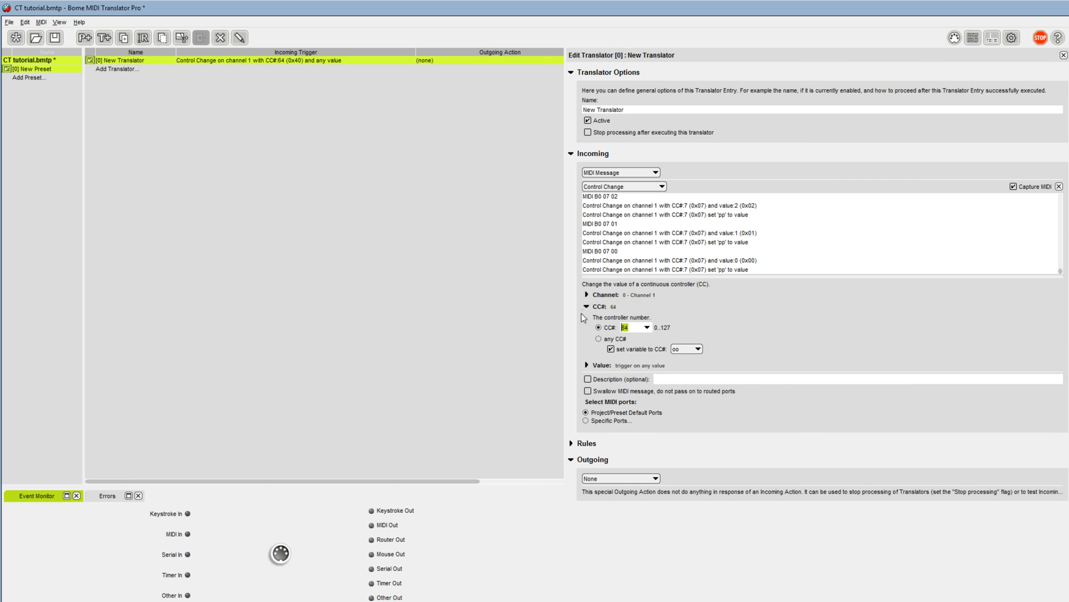
text(7)
Have the incoming Control Change trigger on any value and store that value in variable oo
click(596, 365)
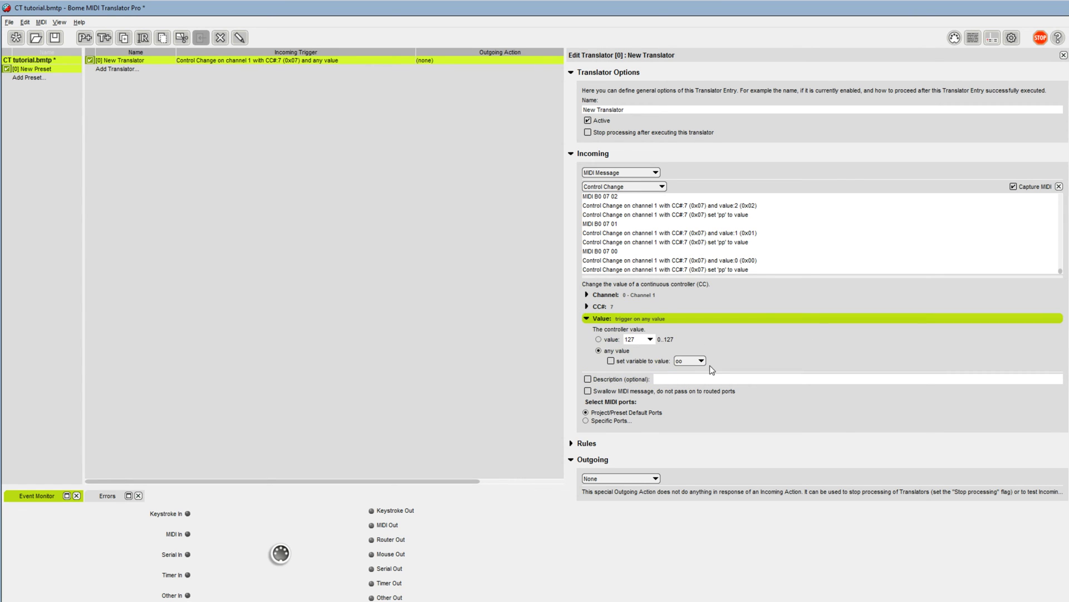
click(625, 360)
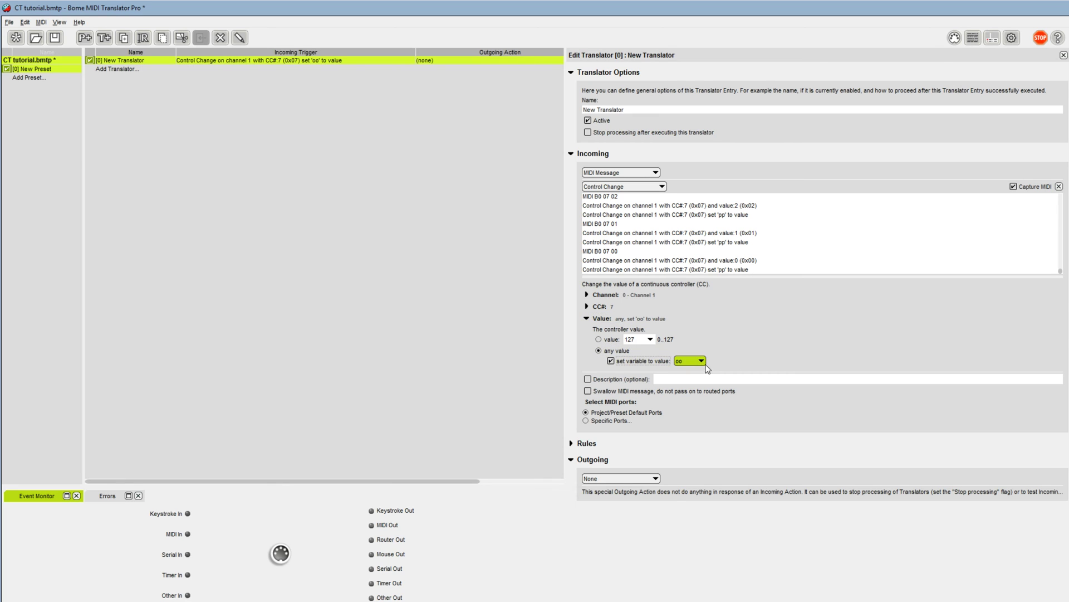
click(701, 361)
click(701, 363)
Set the translator's outgoing action to a Note On MIDI message with note number 0
click(609, 478)
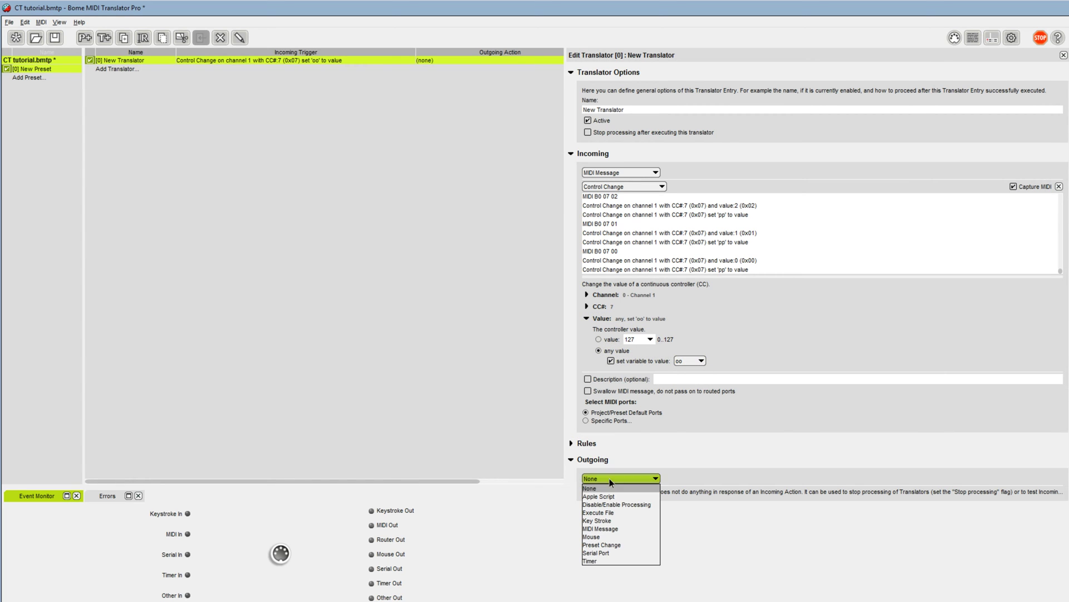
click(620, 529)
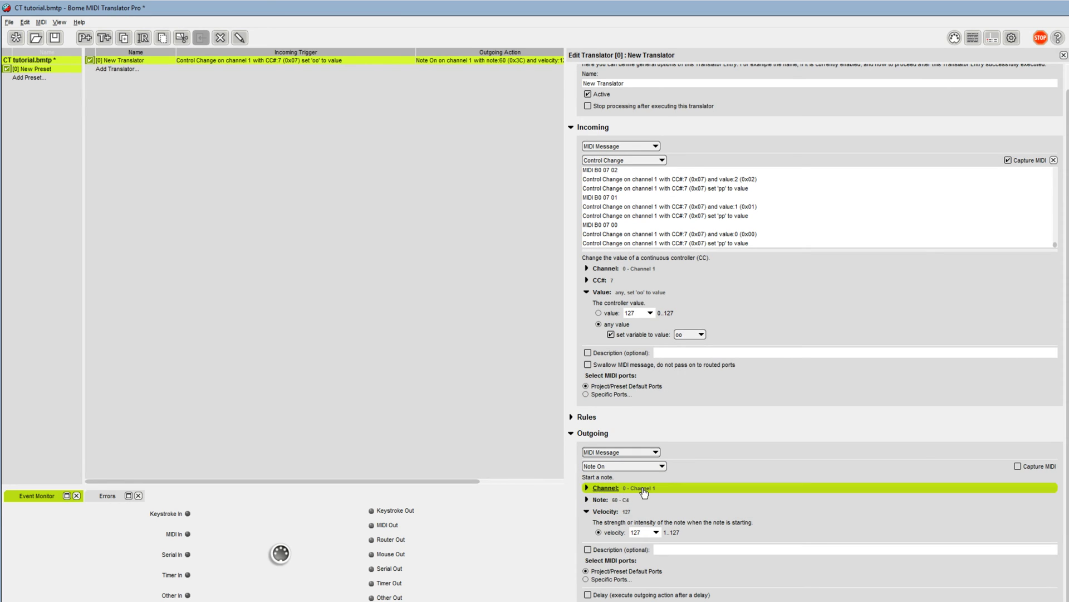
click(601, 500)
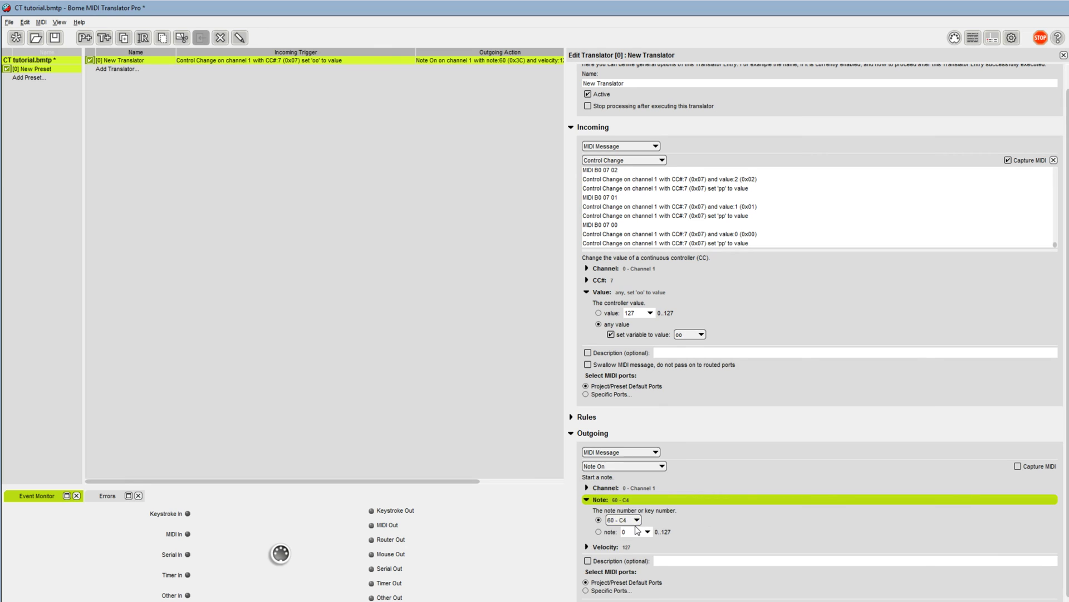
click(600, 528)
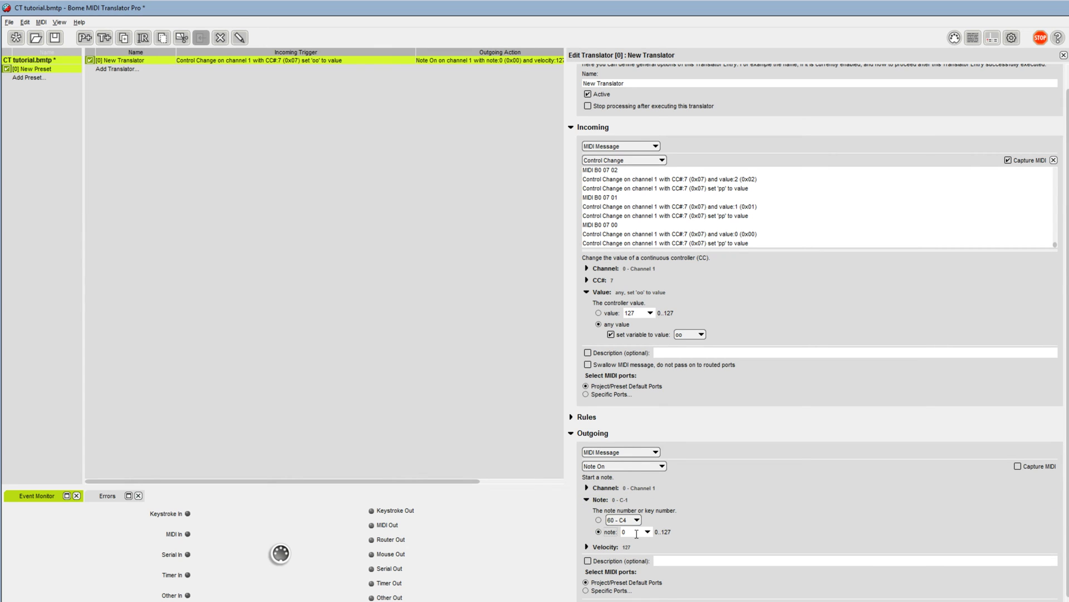
Set the outgoing note's velocity to the variable oo
scroll(821, 512, down, 1)
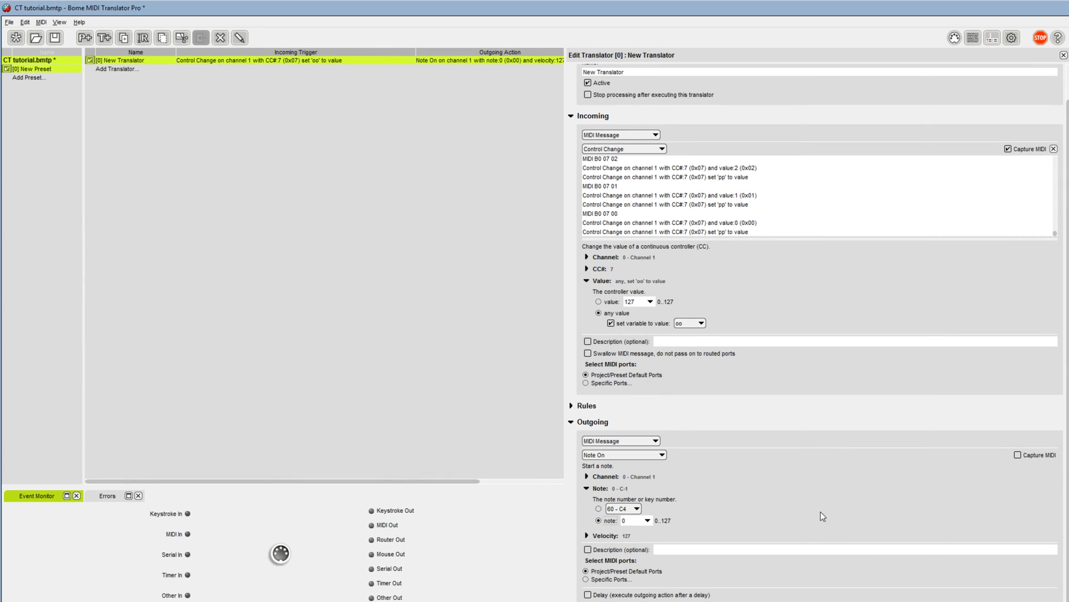
click(593, 535)
click(647, 533)
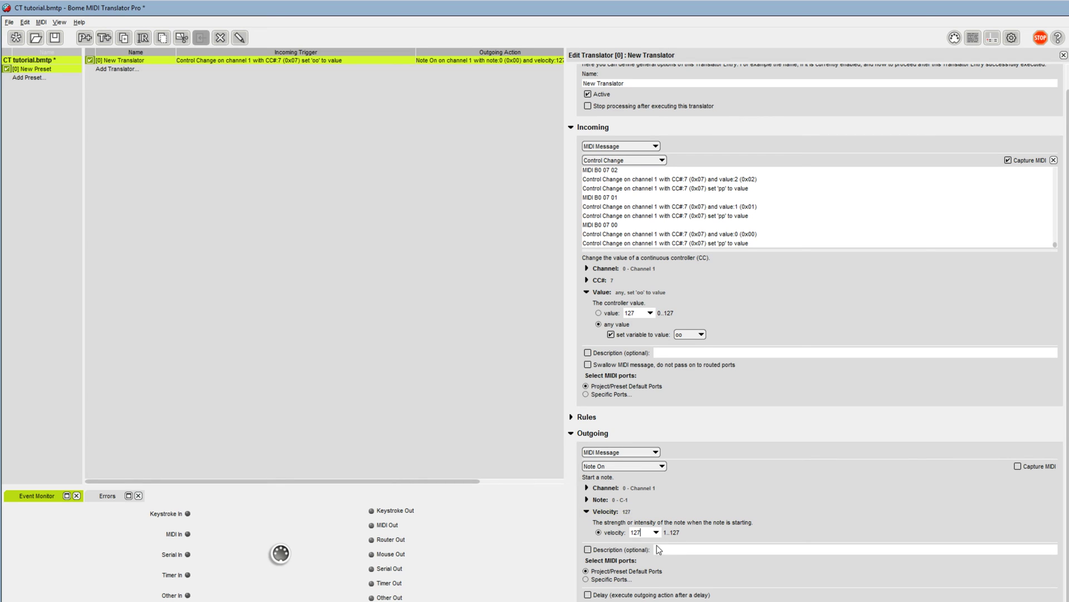
key(BackSpace)
key(BackSpace)
key(BackSpace)
text(oo)
Swallow the incoming MIDI message so it is not passed to routed ports, and name the translator Exec 1
click(593, 364)
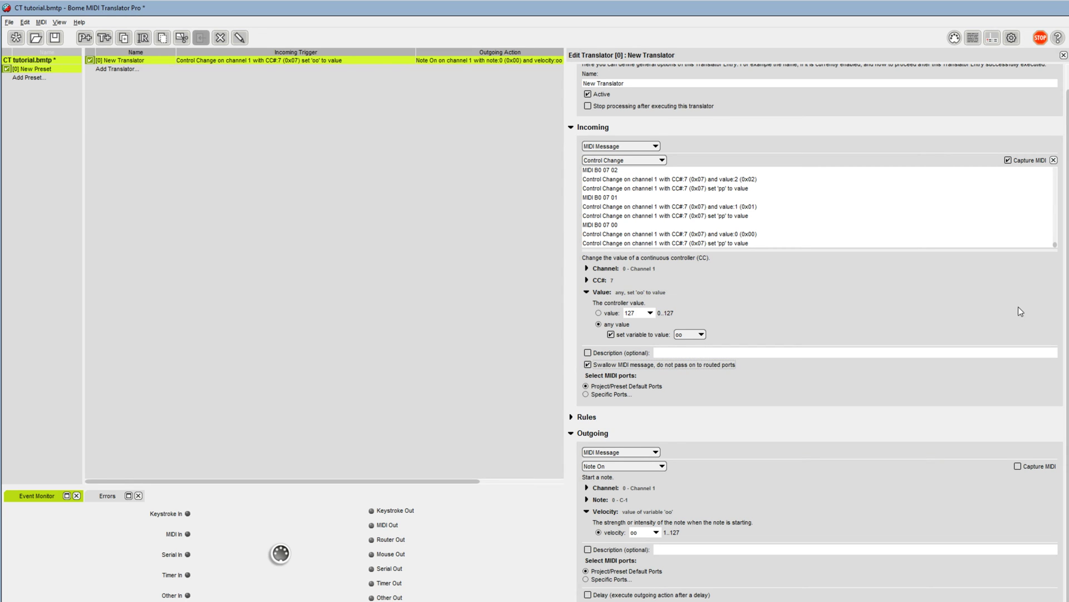
scroll(802, 251, up, 2)
drag(626, 110, 510, 110)
text(E)
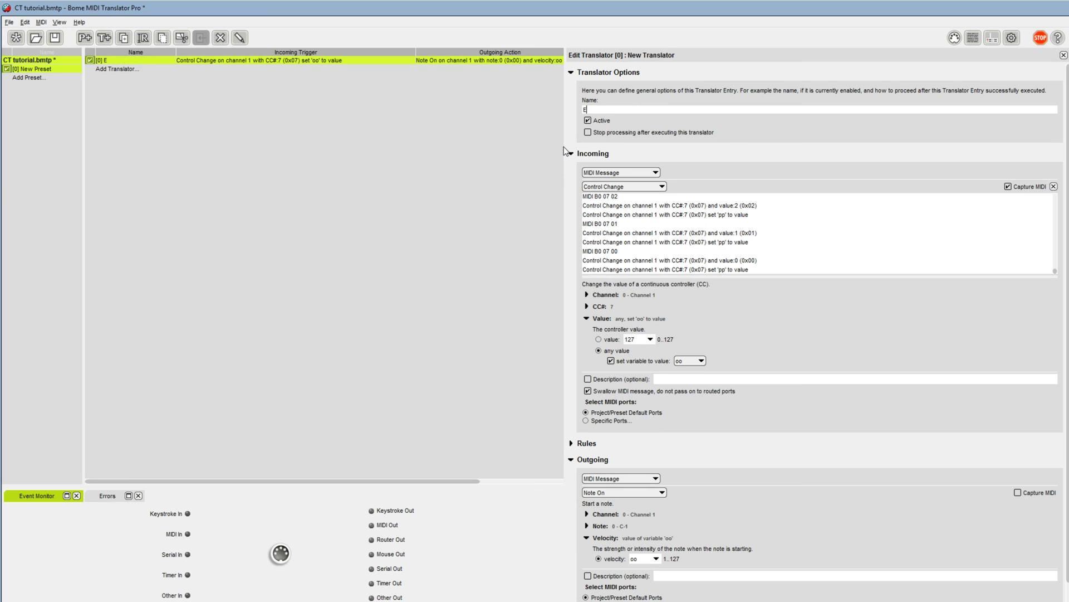
text(xec 1)
Add a second translator to the preset and name it Exec 2
click(107, 69)
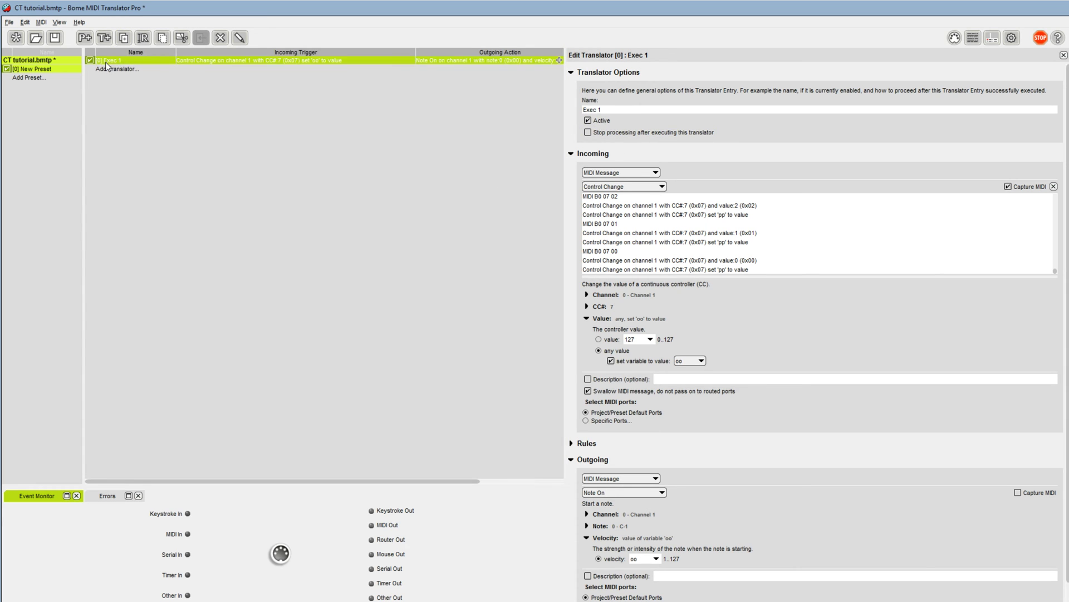
click(108, 70)
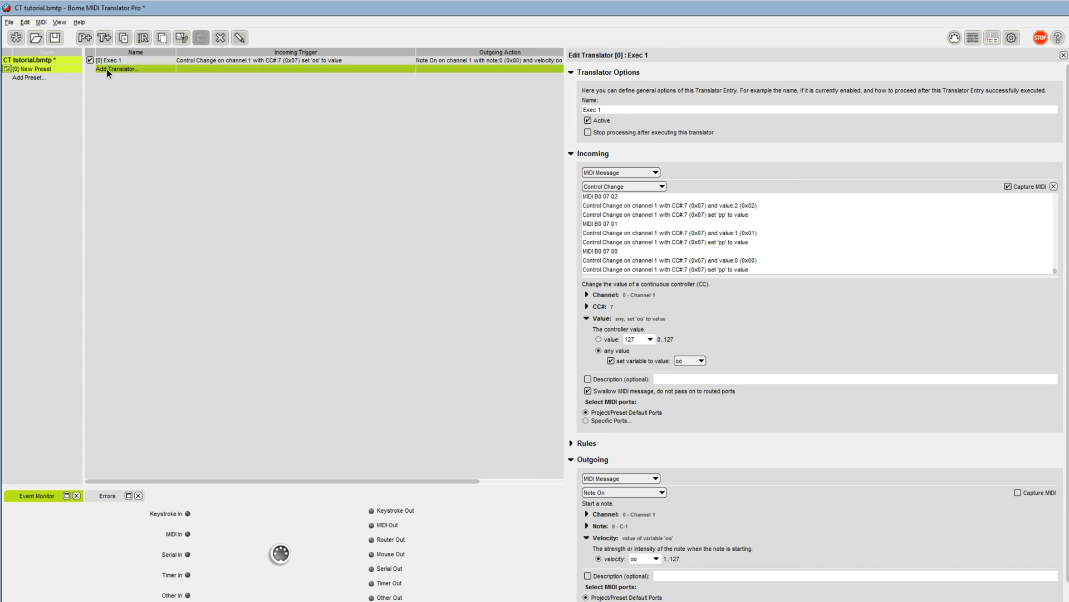
click(637, 110)
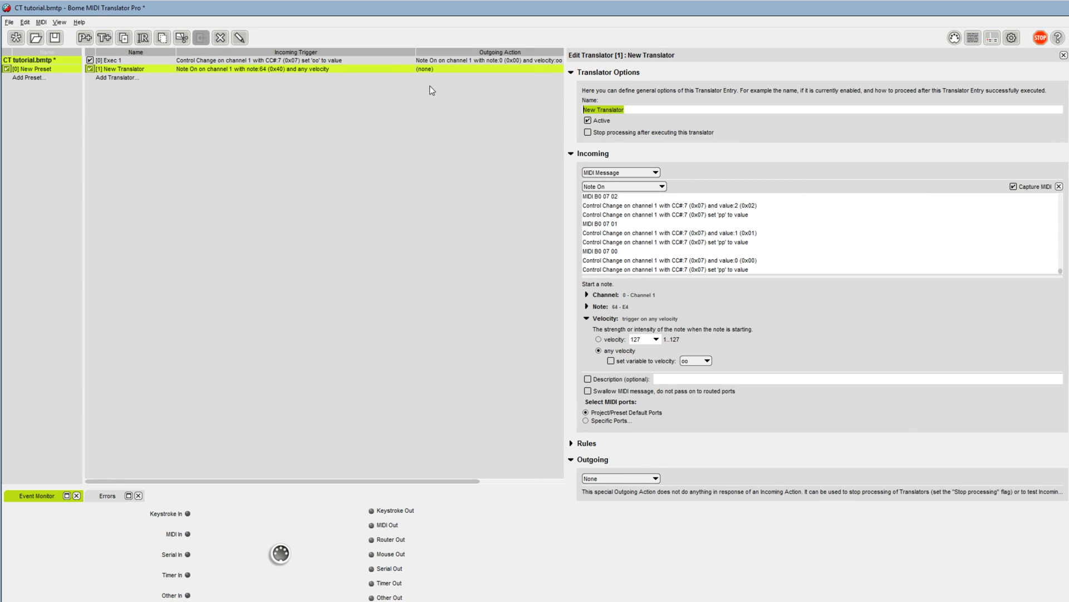
text(Exec 2)
Set the incoming trigger of Exec 2 to Control Change with CC# 6
click(634, 186)
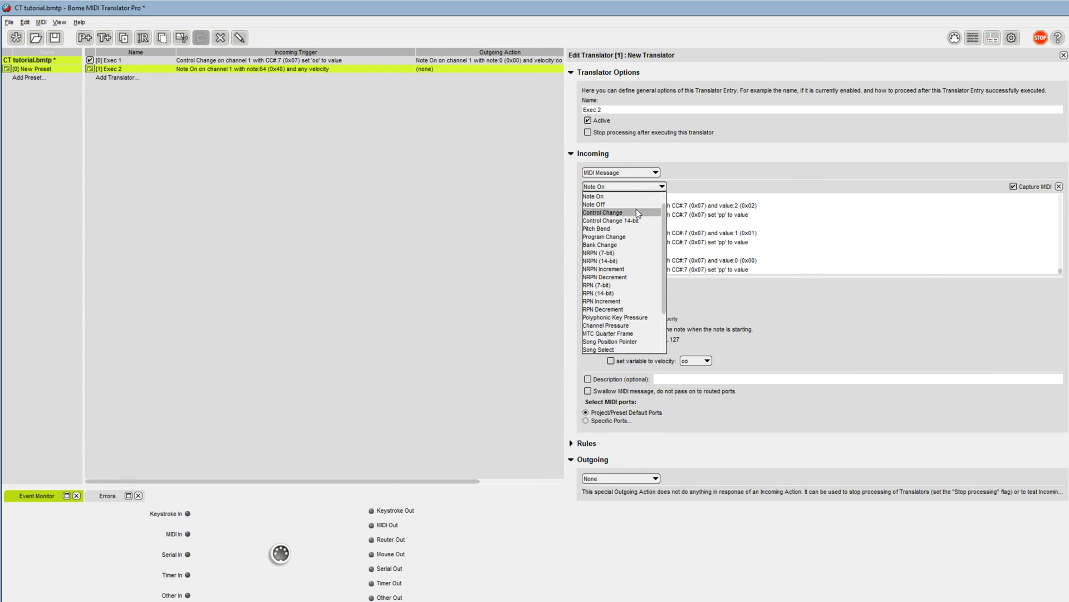
click(637, 210)
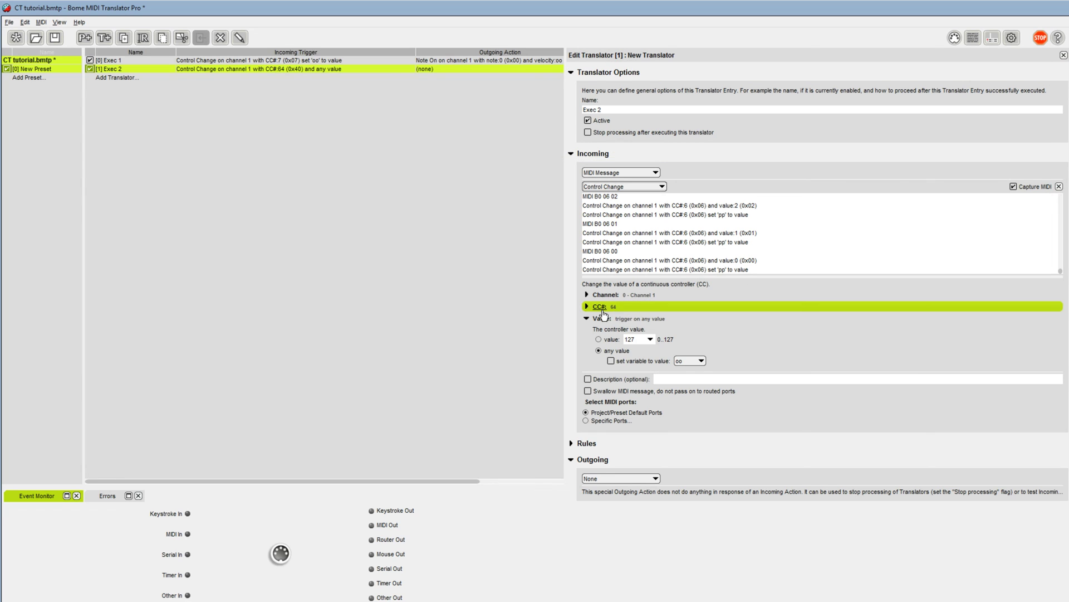
click(624, 312)
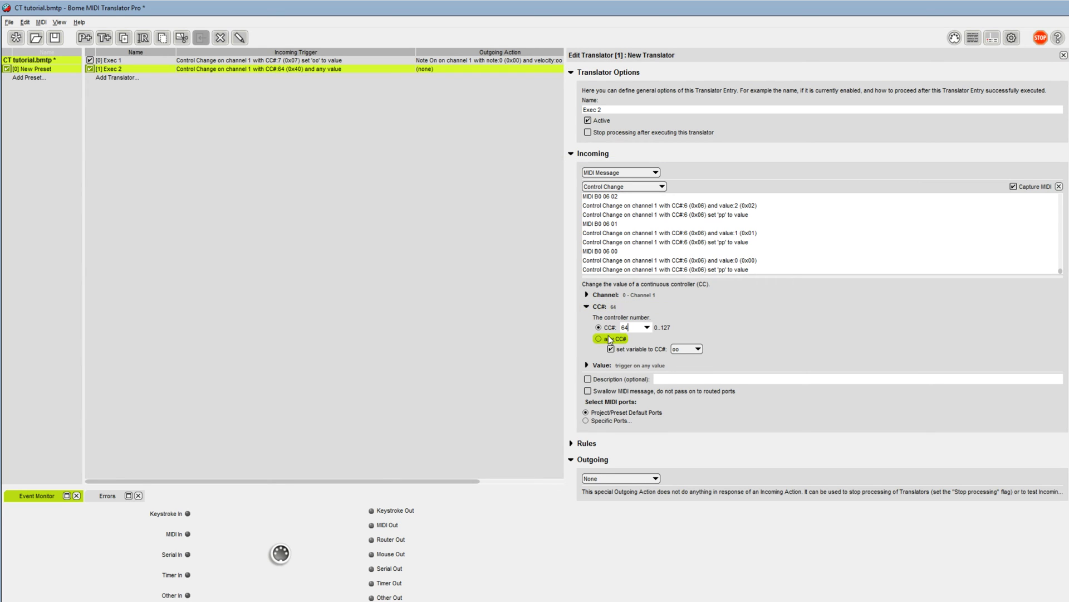
double_click(626, 327)
text(6)
Store any incoming controller value of Exec 2 in variable pp
click(601, 366)
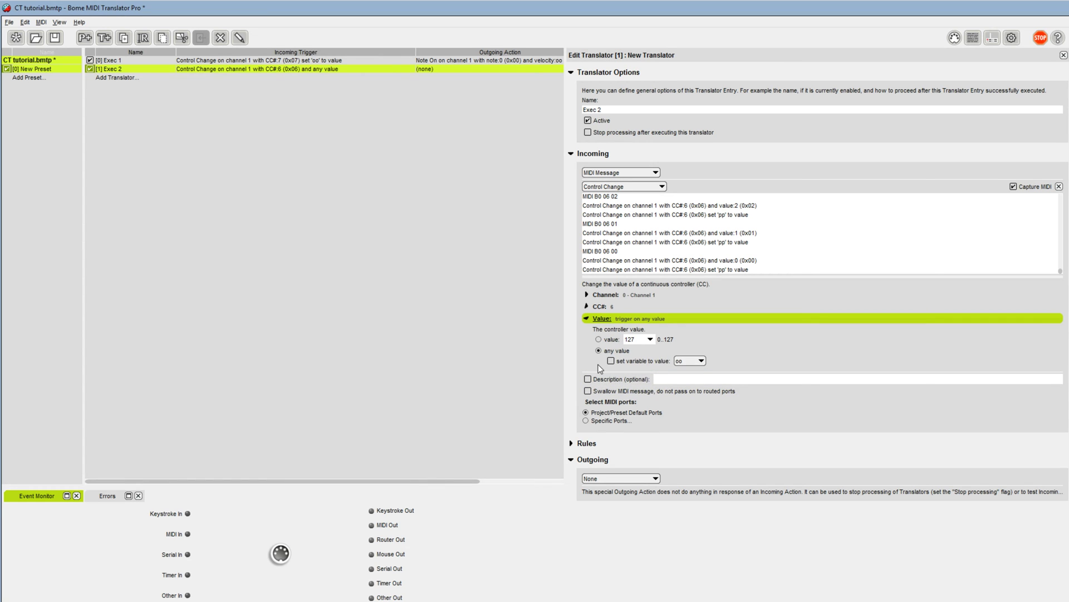
click(628, 361)
click(696, 360)
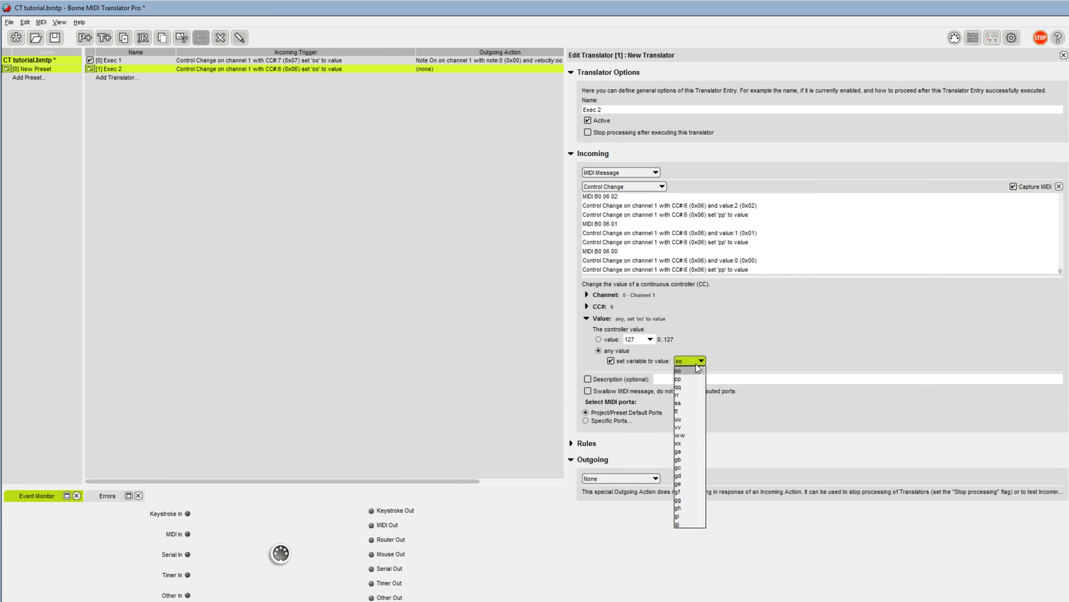
click(681, 379)
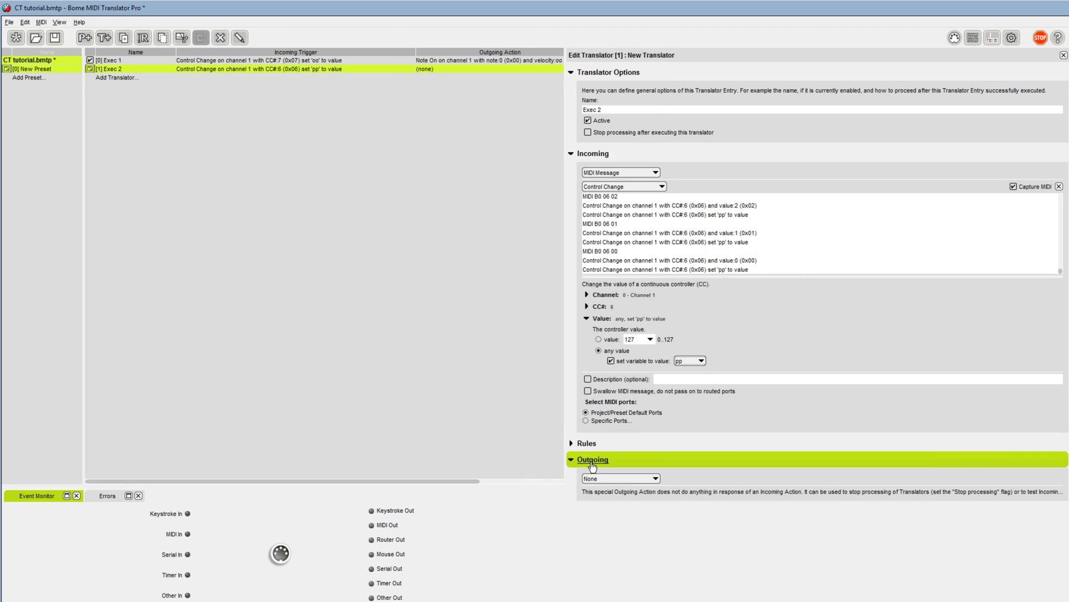
Set the outgoing action of Exec 2 to a Note On MIDI message with note number 1
click(614, 480)
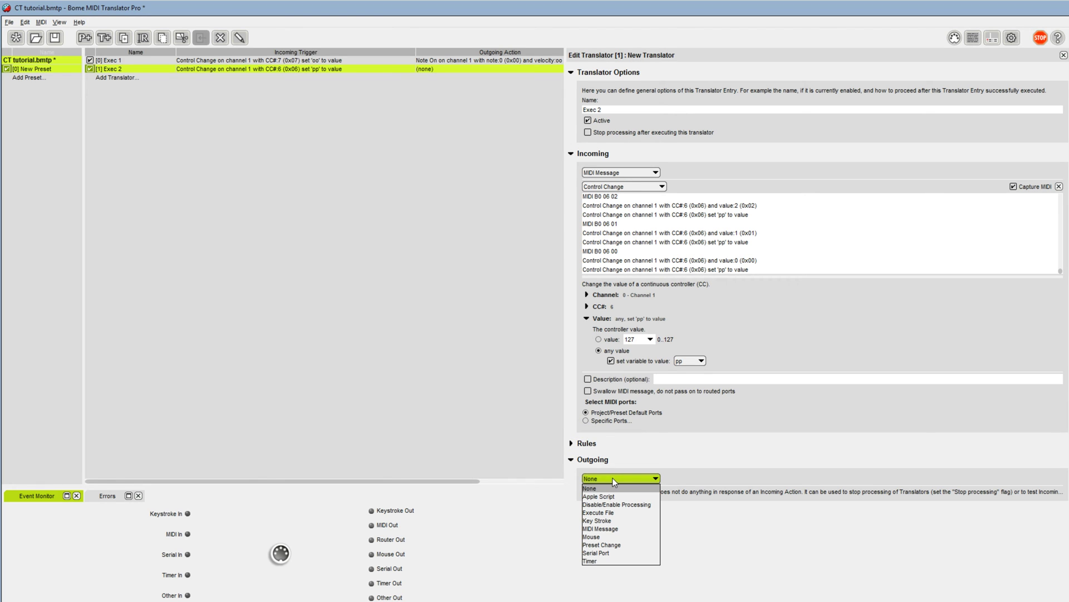
click(635, 529)
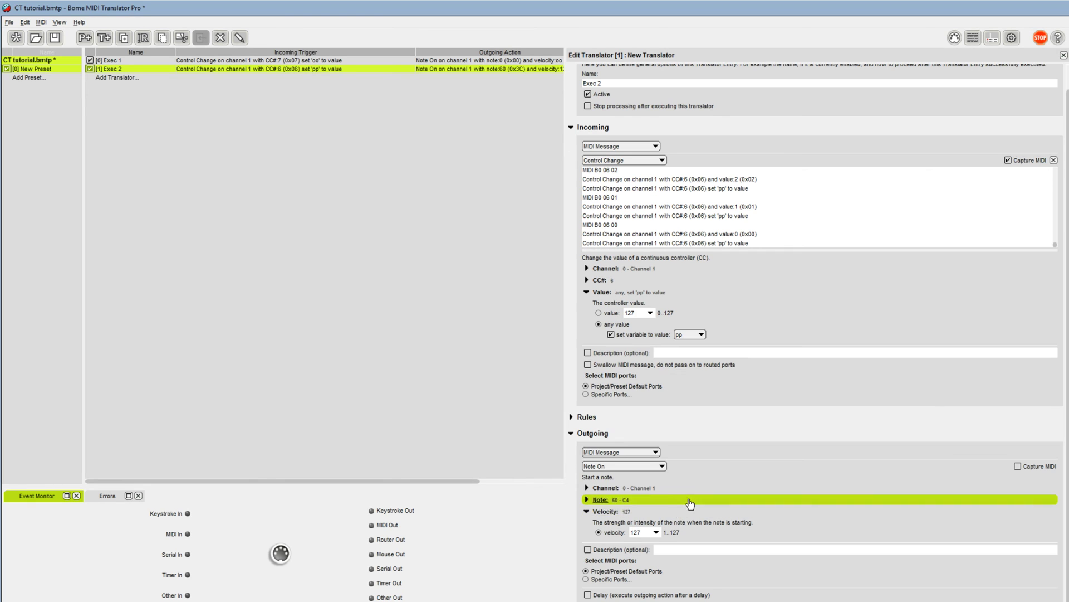
click(616, 502)
click(599, 531)
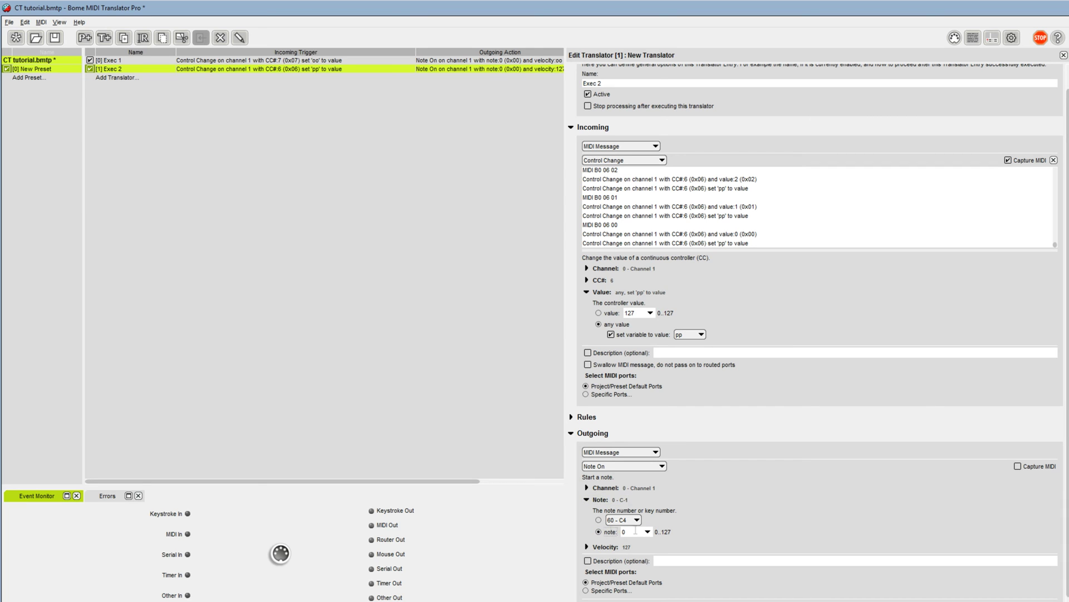
double_click(623, 531)
text(1)
Set the outgoing velocity of Exec 2 to variable pp and swallow its incoming MIDI message
scroll(778, 511, down, 1)
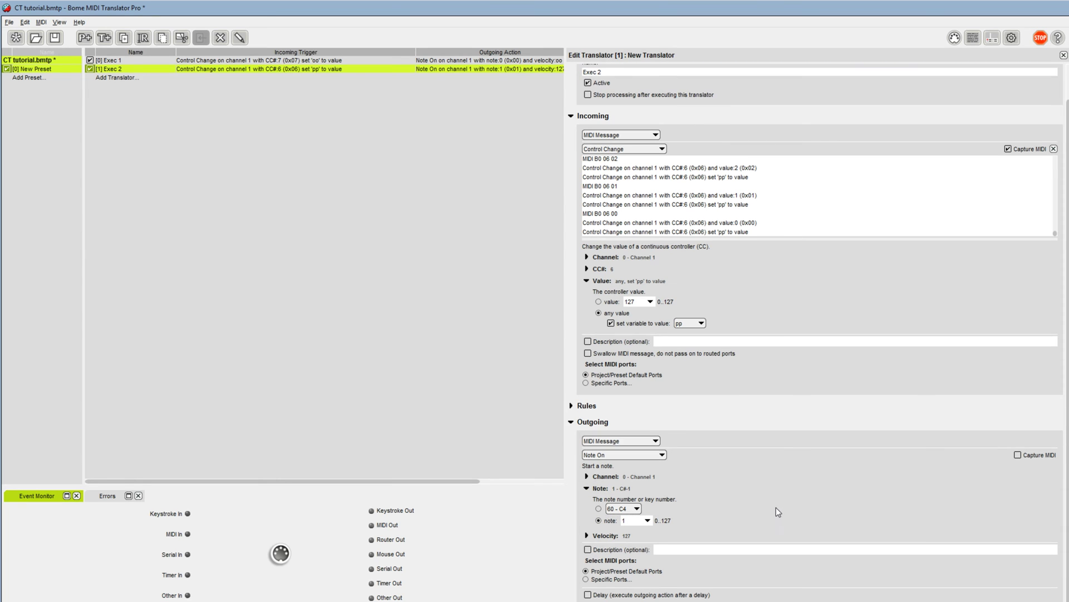
click(603, 535)
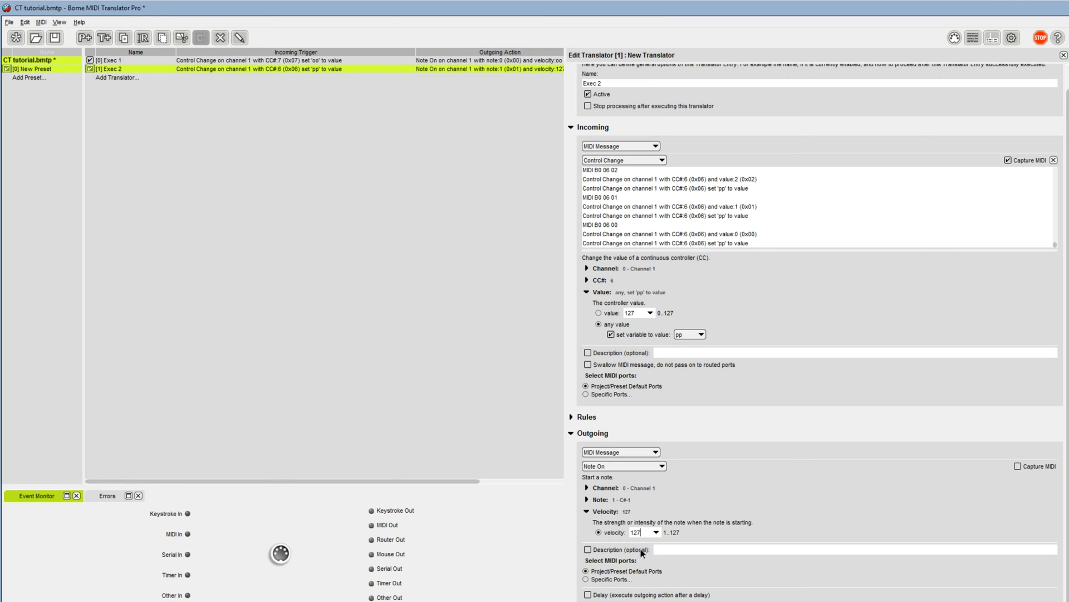
double_click(638, 532)
text(pp)
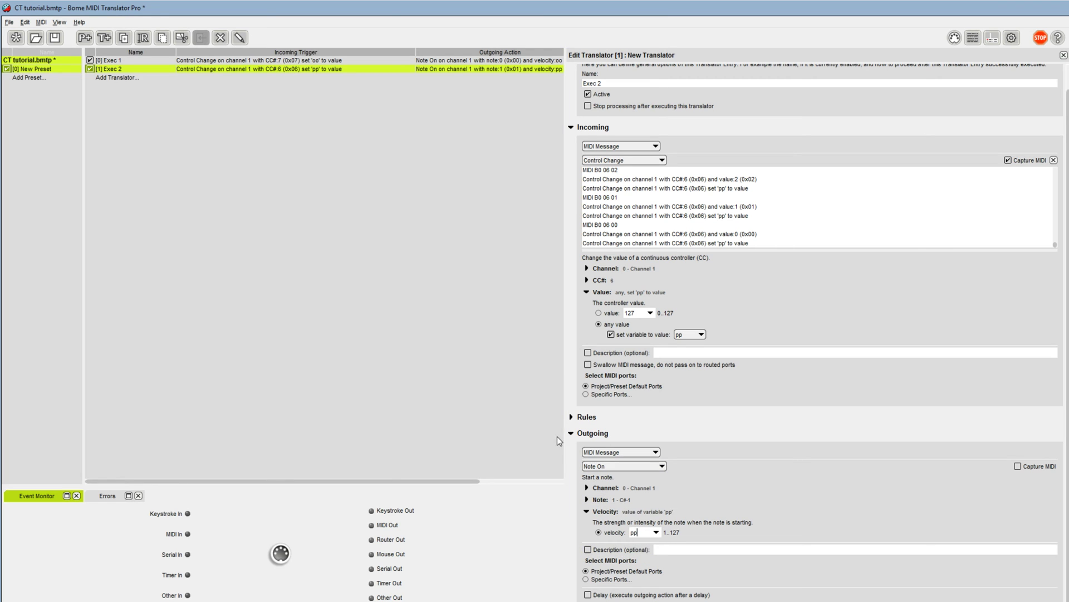
click(588, 365)
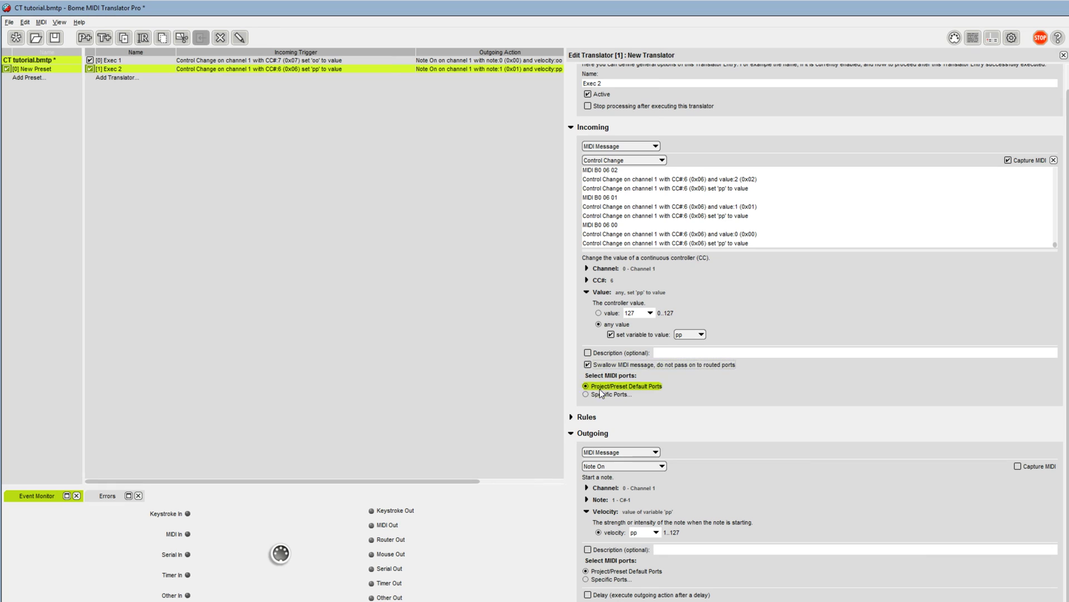
Switch to dot2 onPC and raise the Pars executor fader to 100%
click(259, 218)
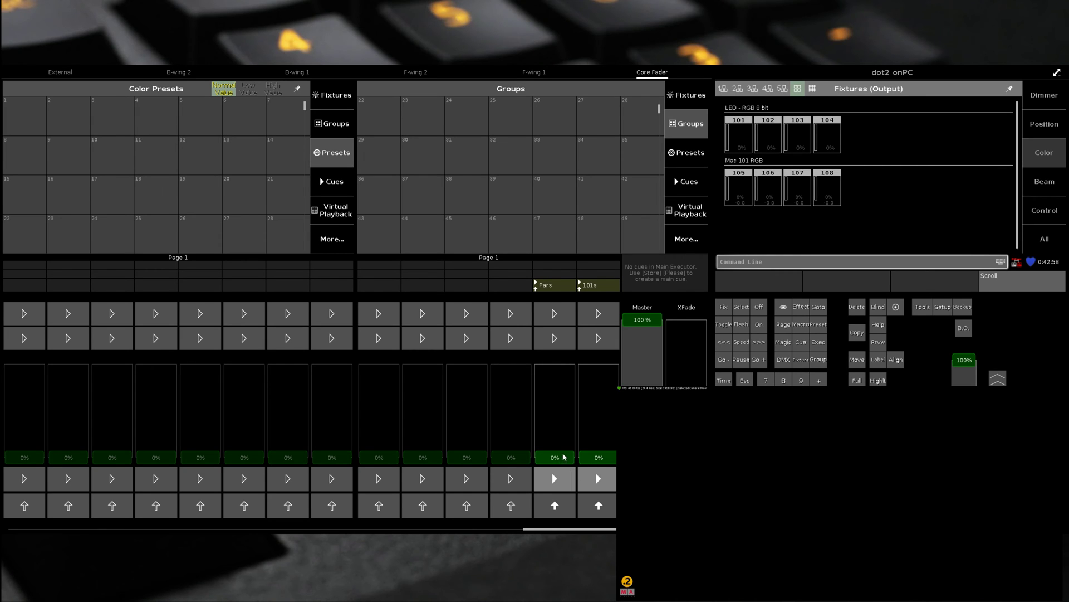
drag(562, 466, 516, 275)
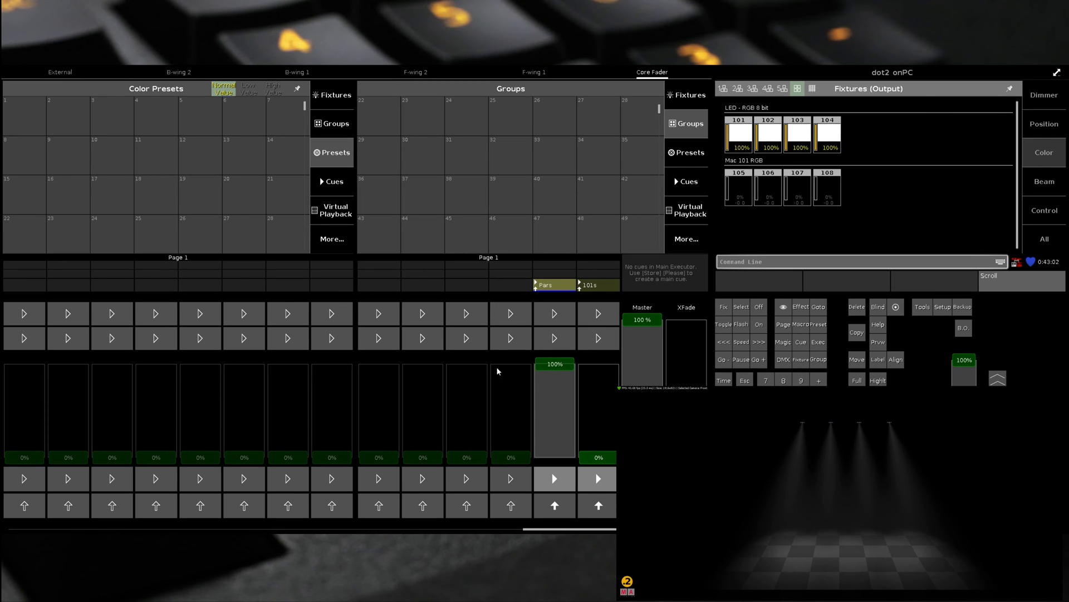
Lower the Pars executor fader to 0% and raise the 101s executor fader to 100%
drag(555, 379, 555, 524)
drag(596, 470, 563, 258)
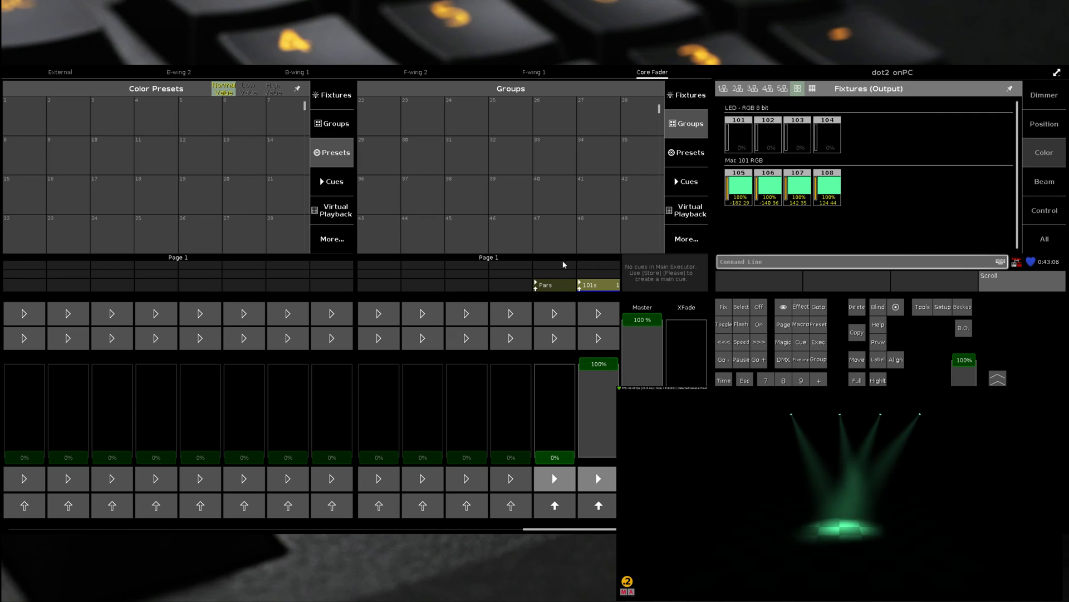
Trigger the 101s executor's playback button repeatedly to switch the colour of its fixtures
click(597, 480)
click(597, 480)
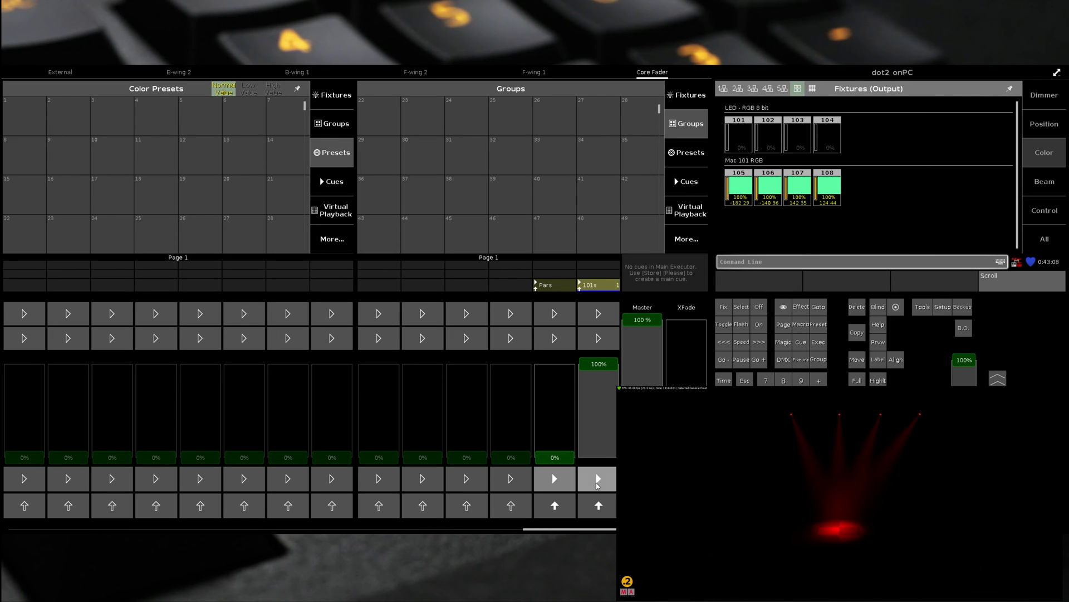
click(596, 480)
click(597, 480)
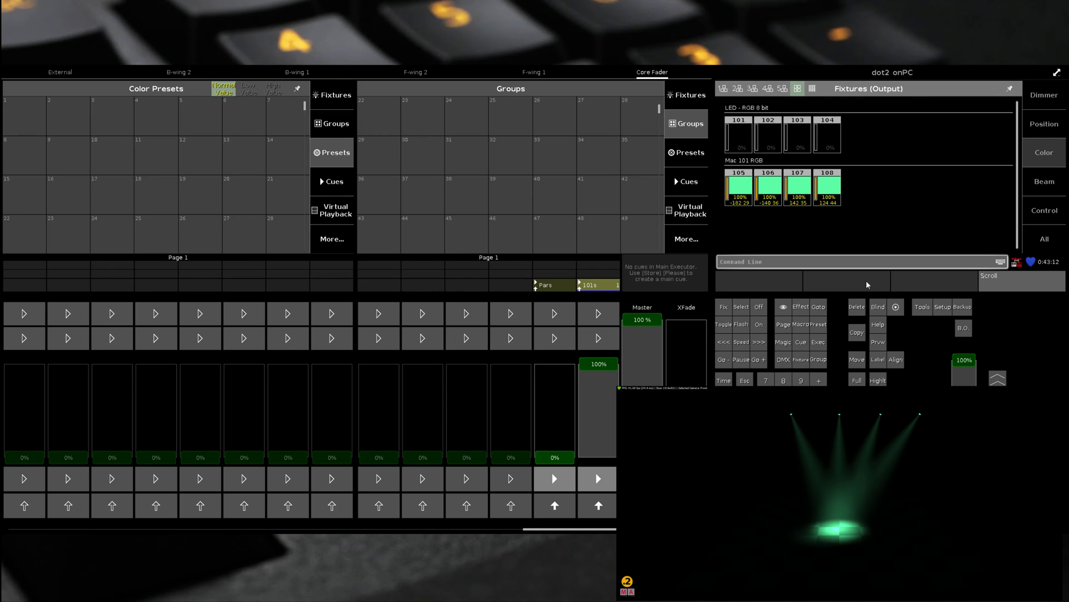
Set the MIDI In device to Bome MIDI Translator 1 in the MIDI configuration
click(922, 308)
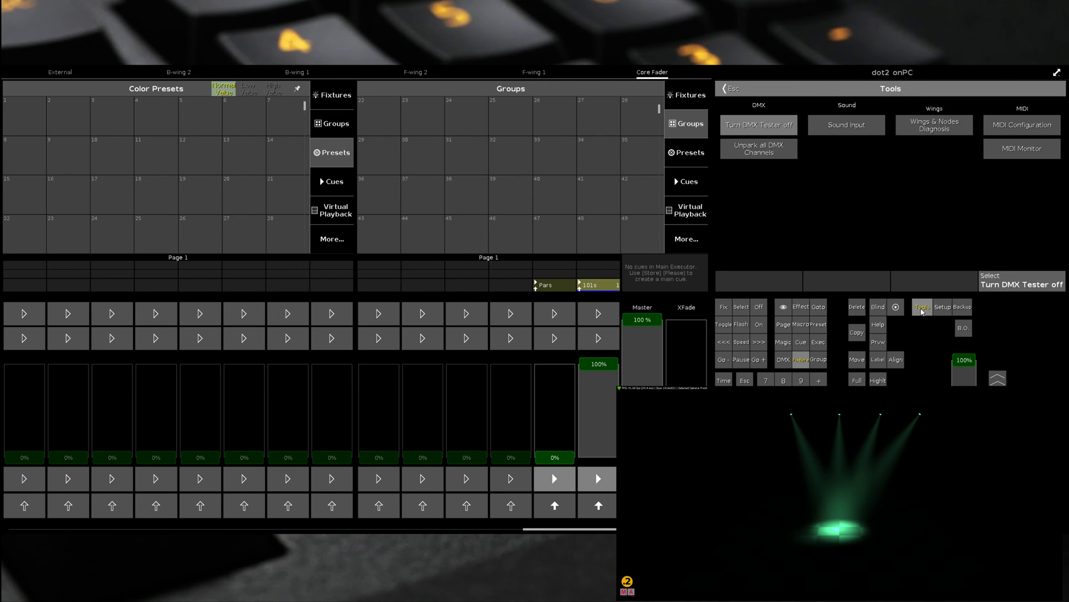
click(1015, 128)
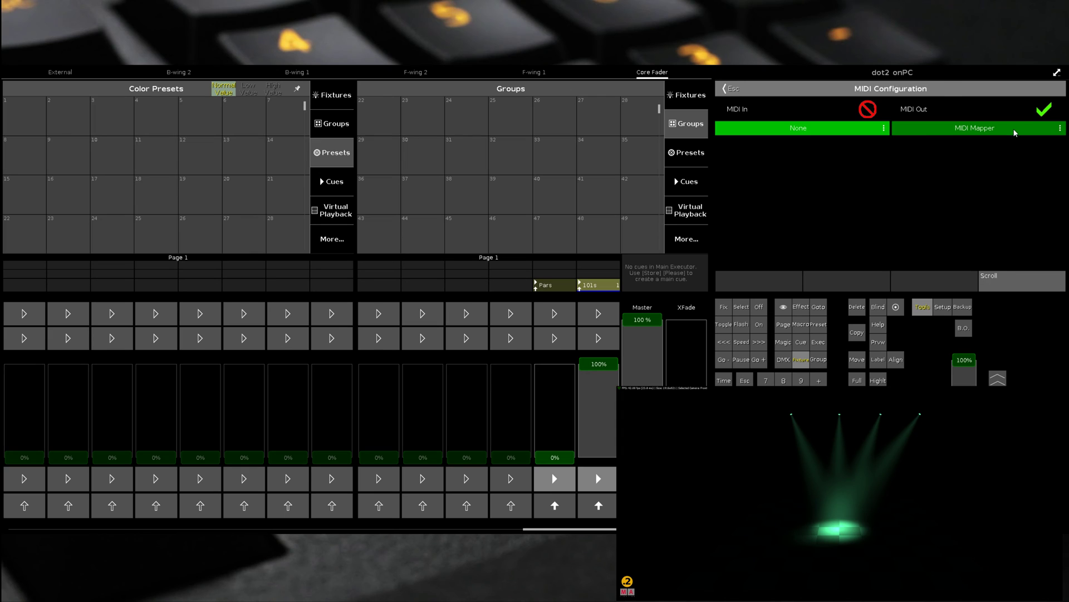
click(802, 129)
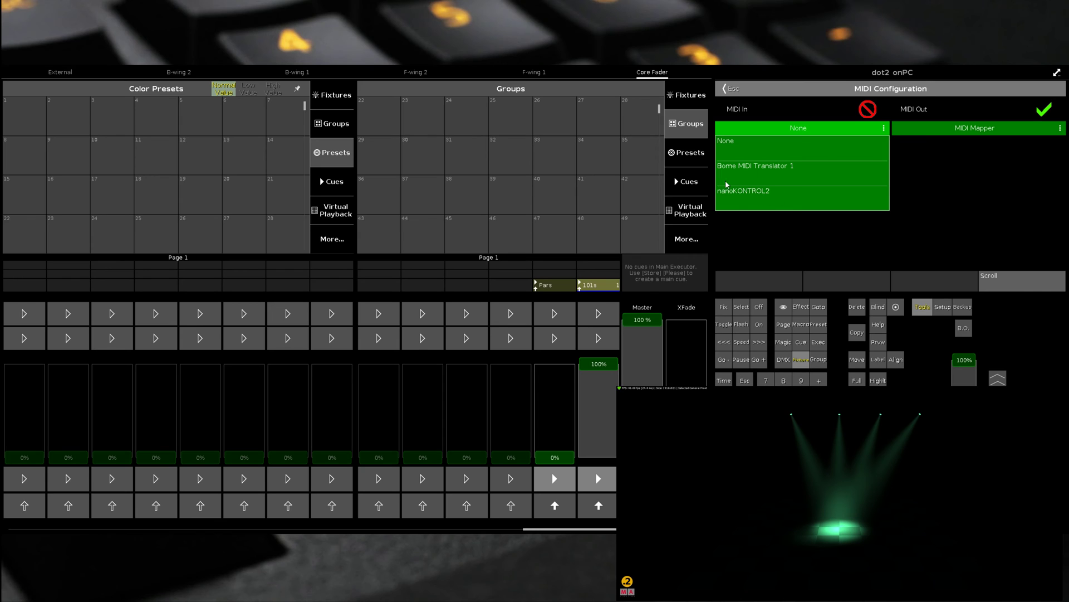
click(778, 172)
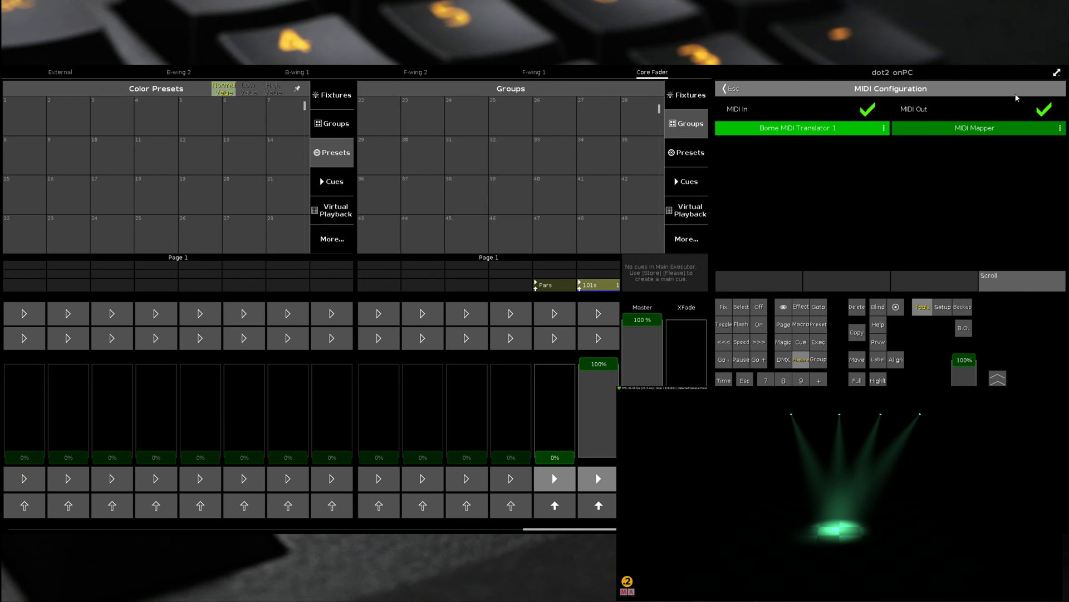
Check the notes and velocities arriving from the controller in the MIDI Monitor
click(731, 88)
click(1022, 149)
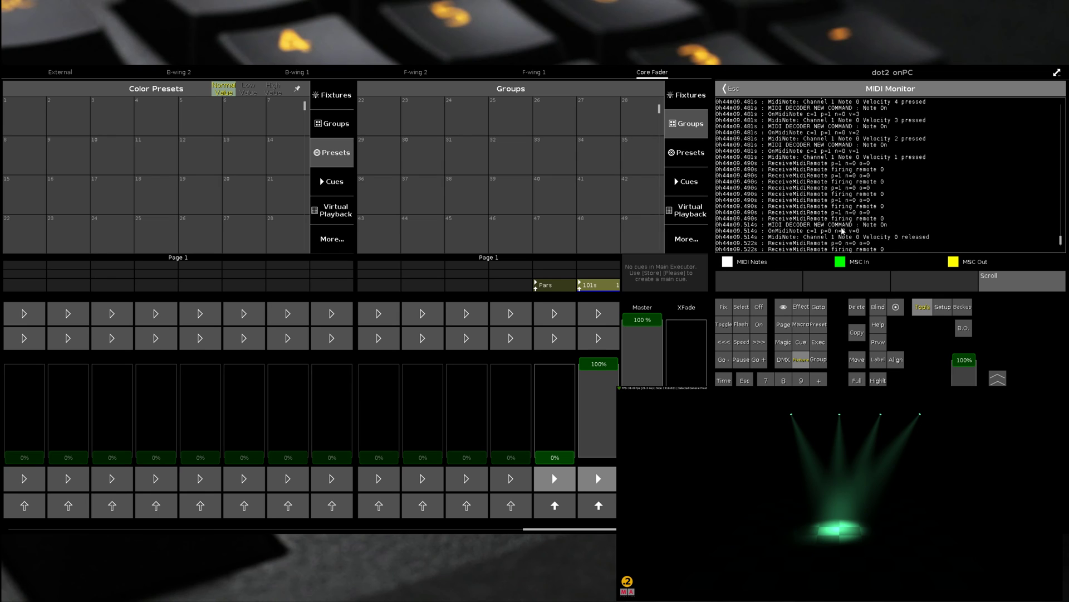
click(732, 93)
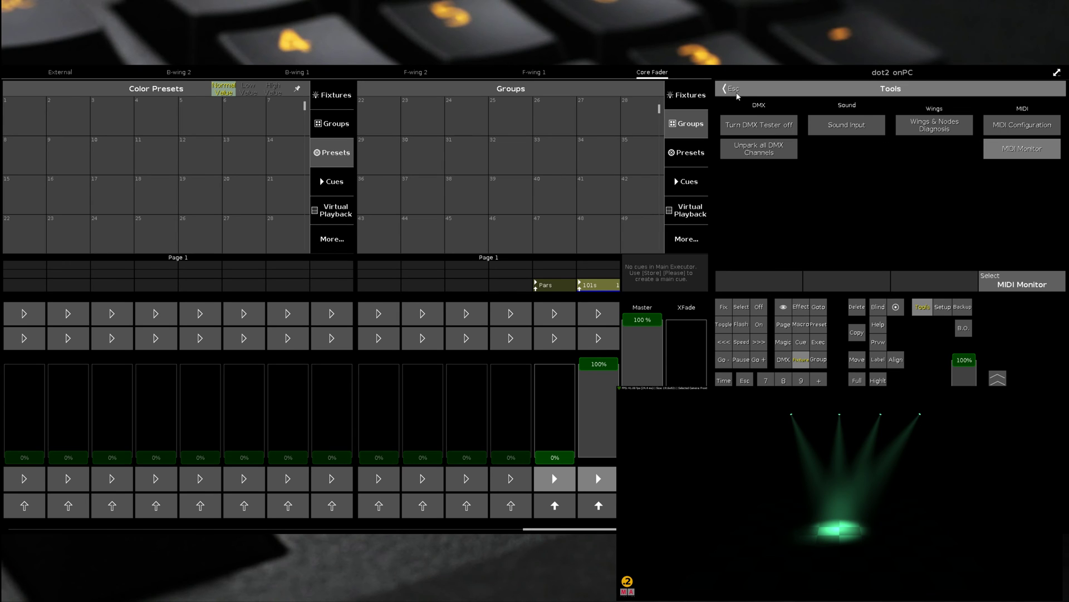
Open the MIDI remote inputs configuration and set the type of note 0 to Exec
click(946, 307)
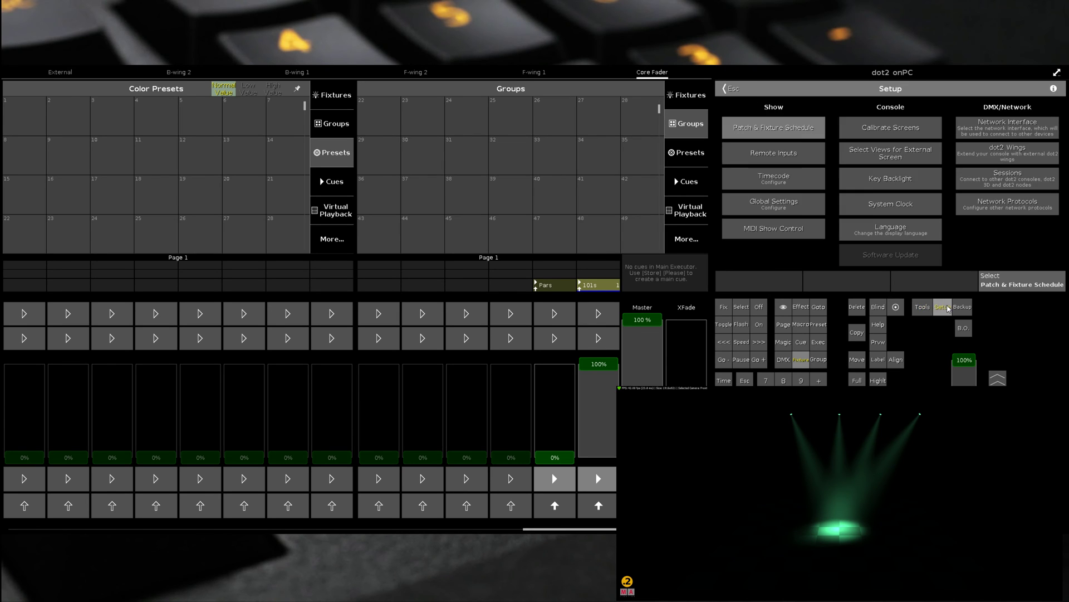
click(753, 157)
click(768, 144)
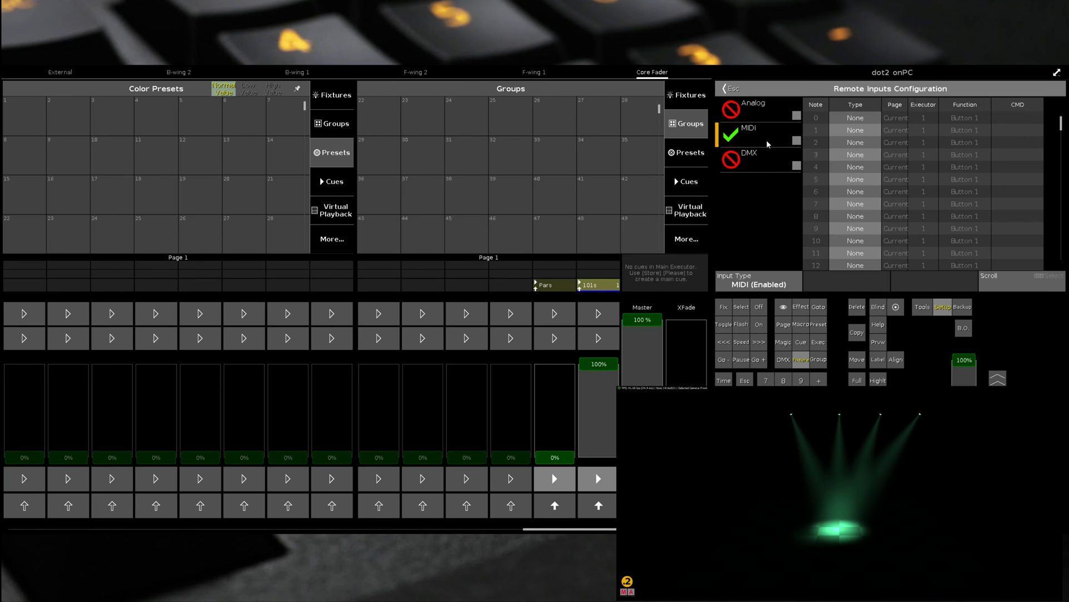
click(767, 144)
click(767, 144)
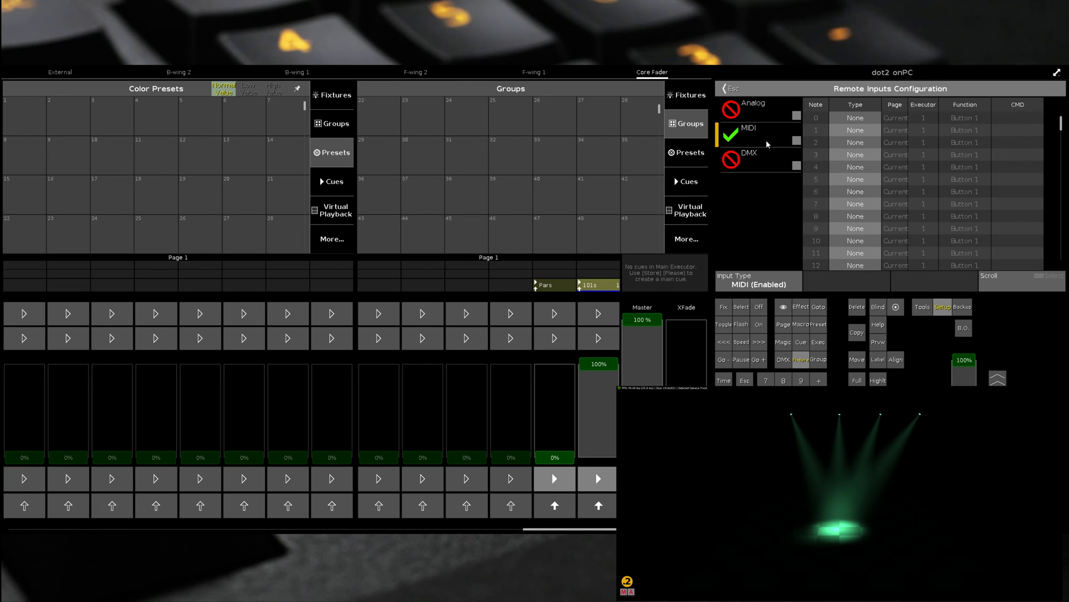
click(852, 120)
click(856, 123)
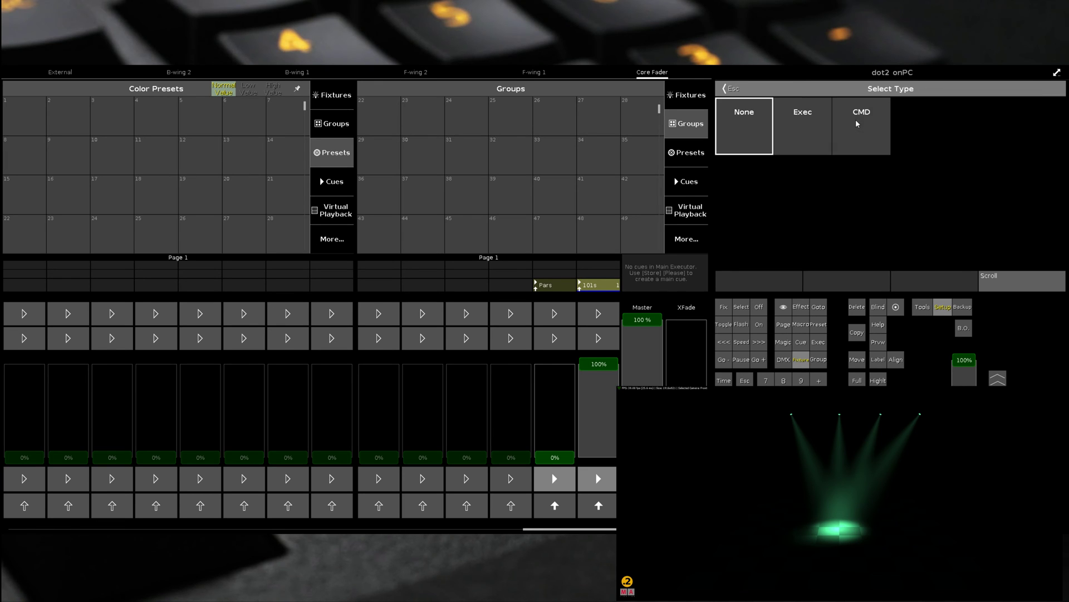
click(794, 132)
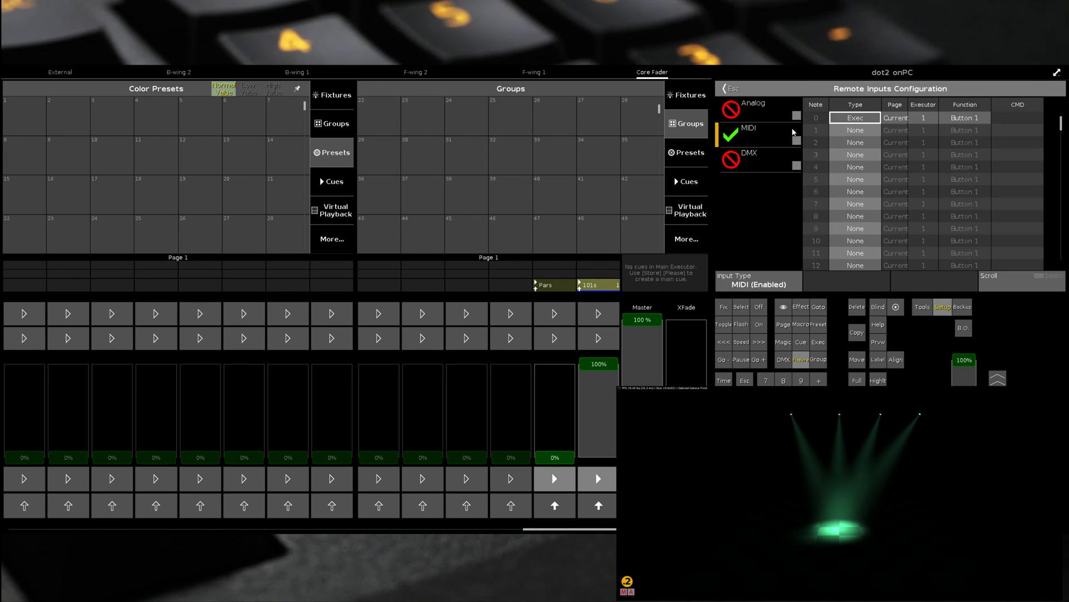
Assign MIDI note 0 to page 1 and set its function to Fader
click(895, 119)
click(895, 118)
click(728, 171)
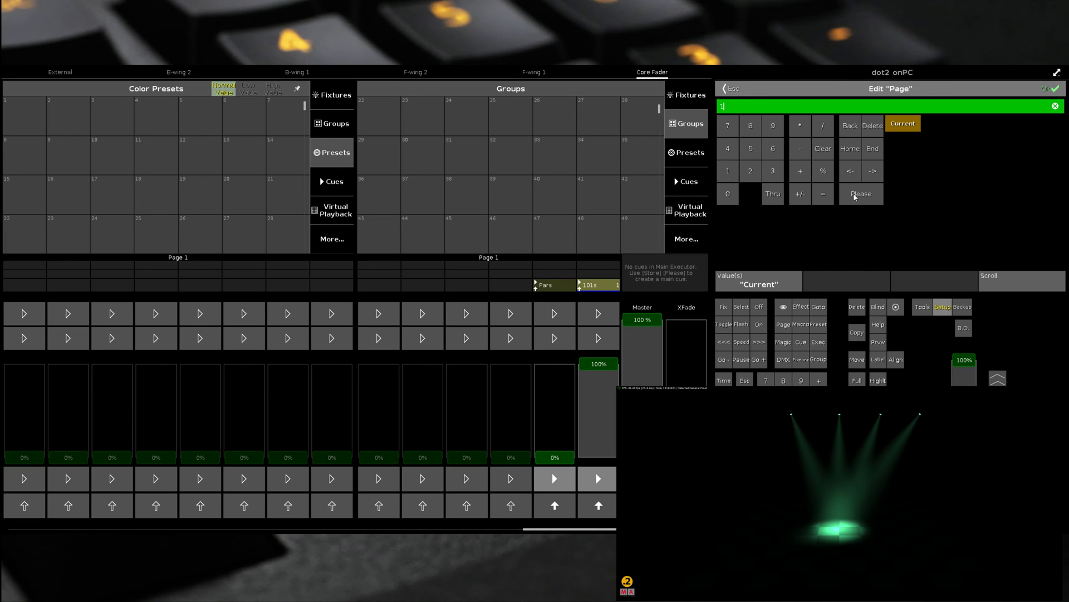
click(858, 196)
click(964, 121)
click(965, 122)
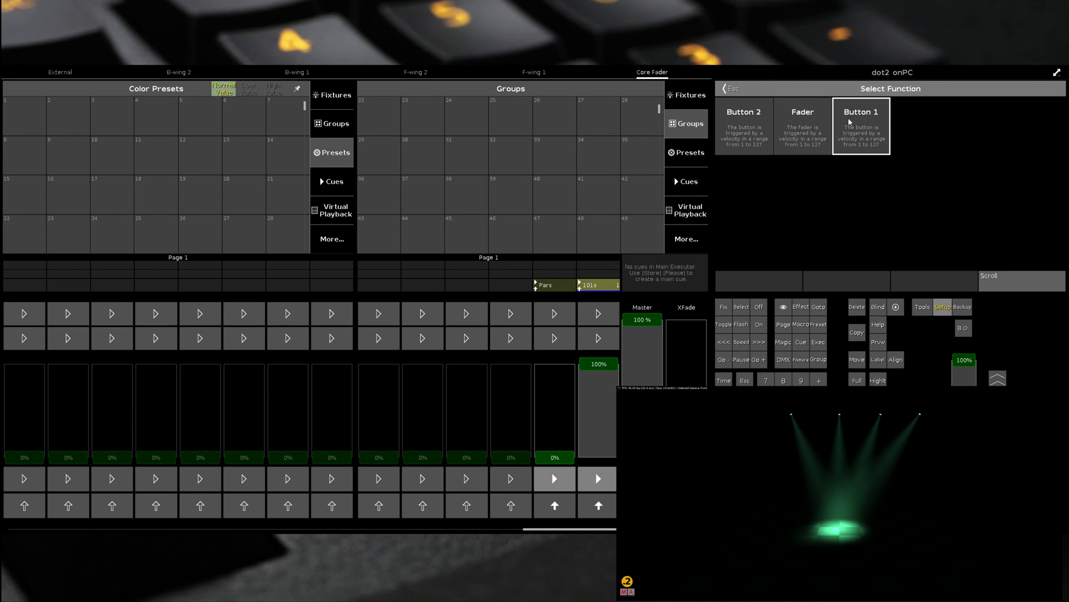
click(802, 119)
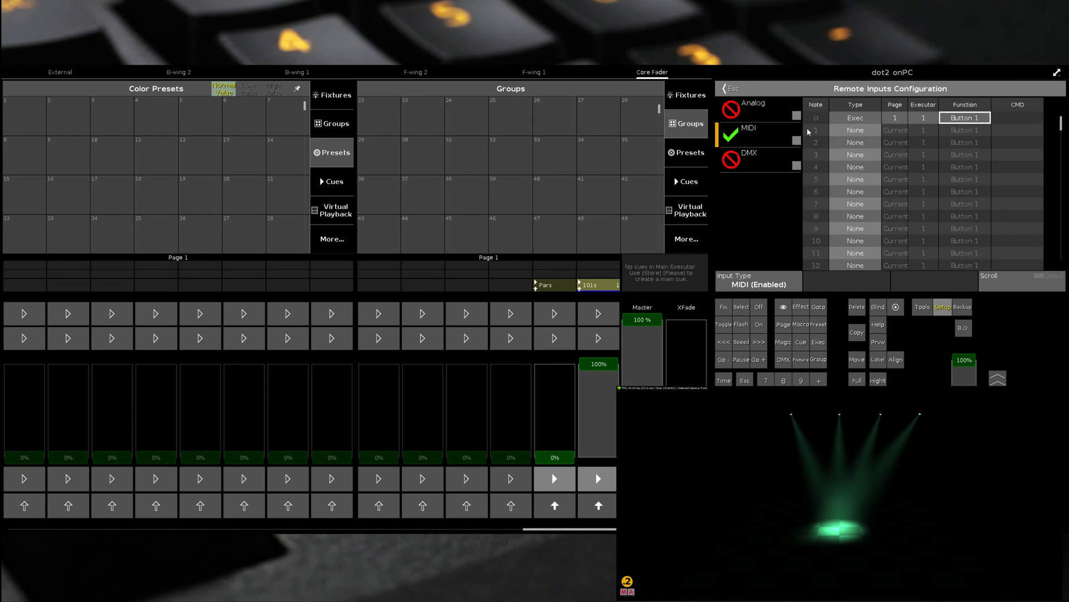
Set the type of MIDI note 1 to Exec and its page to 1
click(856, 135)
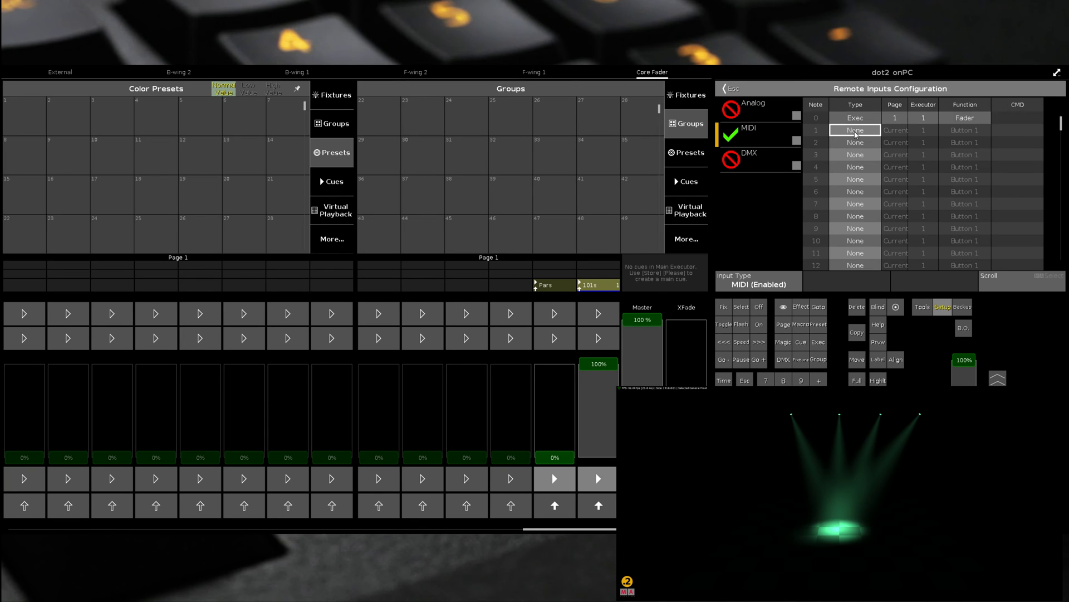
click(856, 135)
click(809, 135)
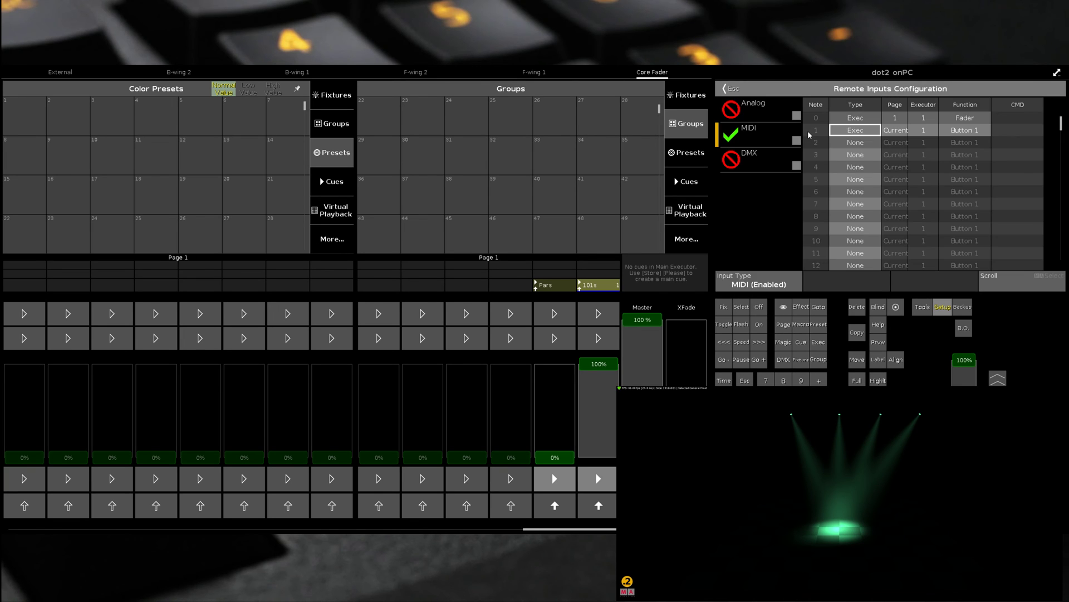
click(902, 132)
click(902, 133)
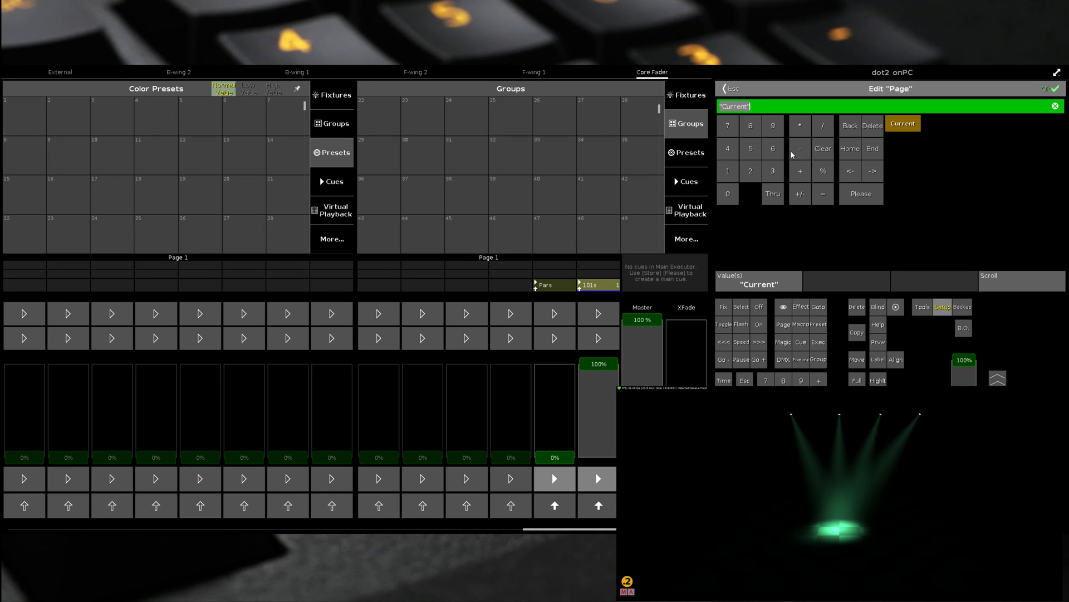
click(730, 179)
click(874, 194)
Assign MIDI note 1 to executor 2 and set its function to Fader
click(931, 138)
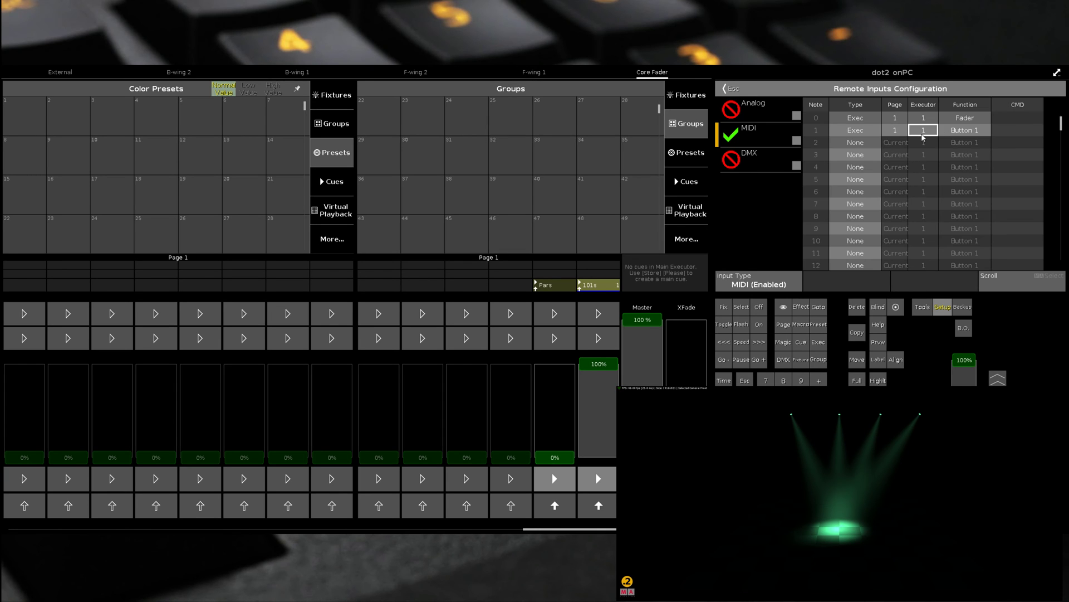
click(931, 138)
click(750, 170)
click(850, 195)
click(968, 133)
click(967, 133)
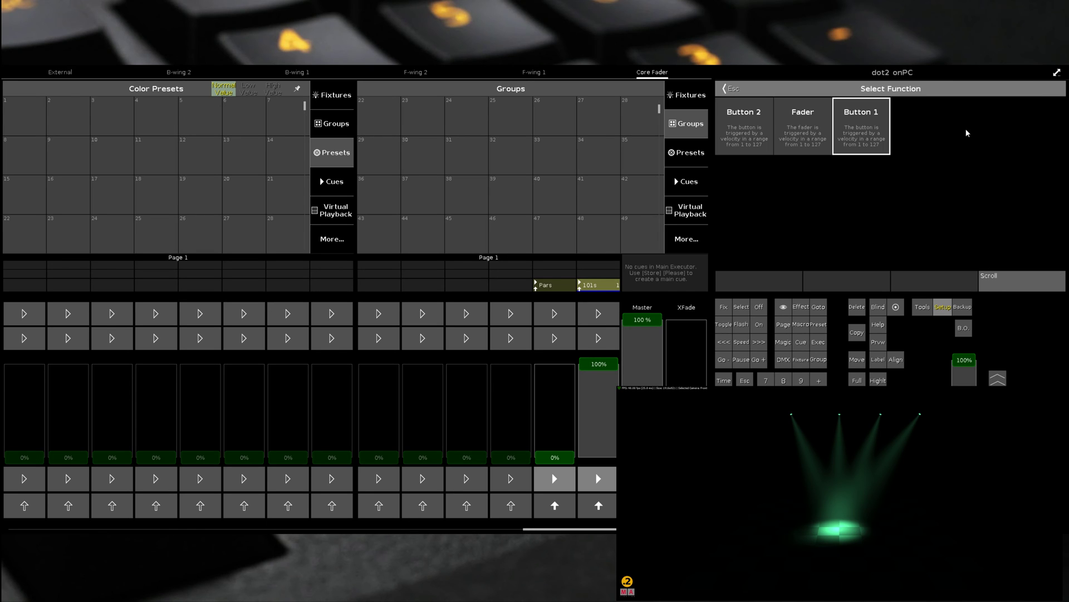
click(810, 128)
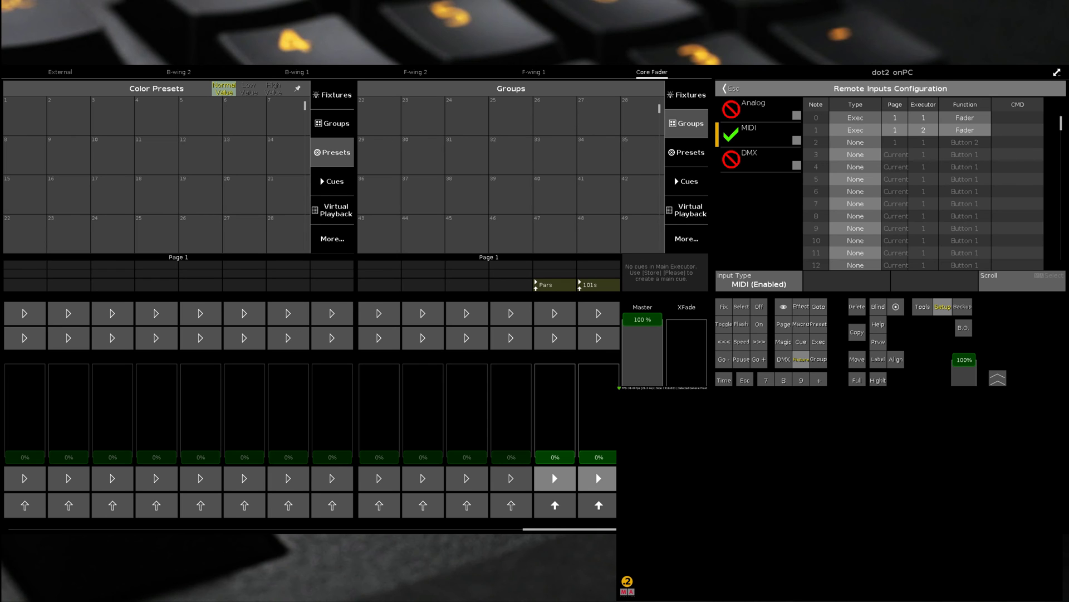
Check in the MIDI Monitor which note number the controller's button sends, then close the tools
click(926, 309)
click(1031, 150)
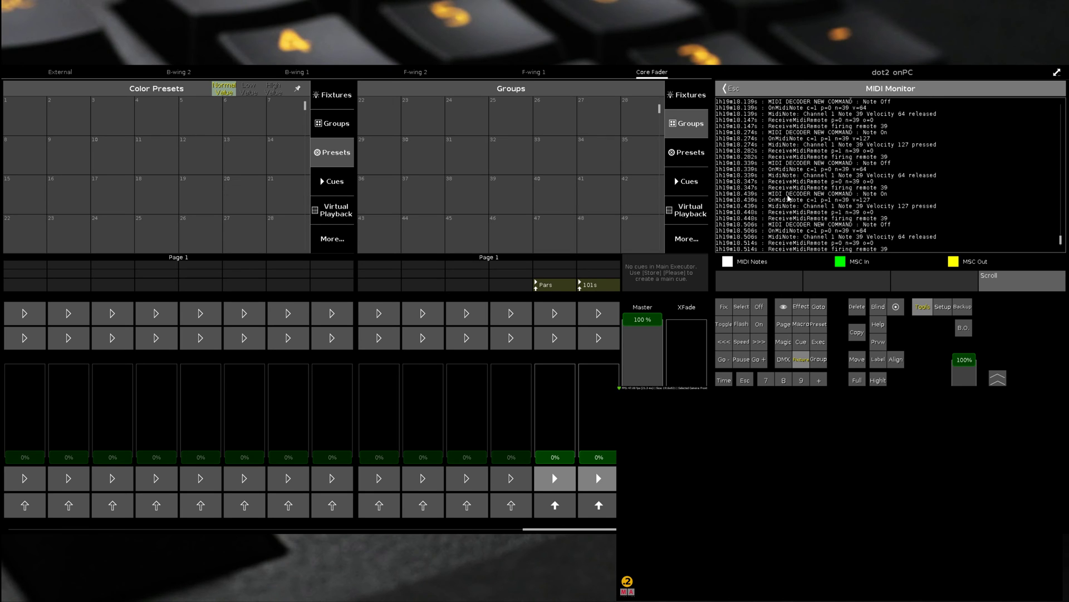
click(723, 87)
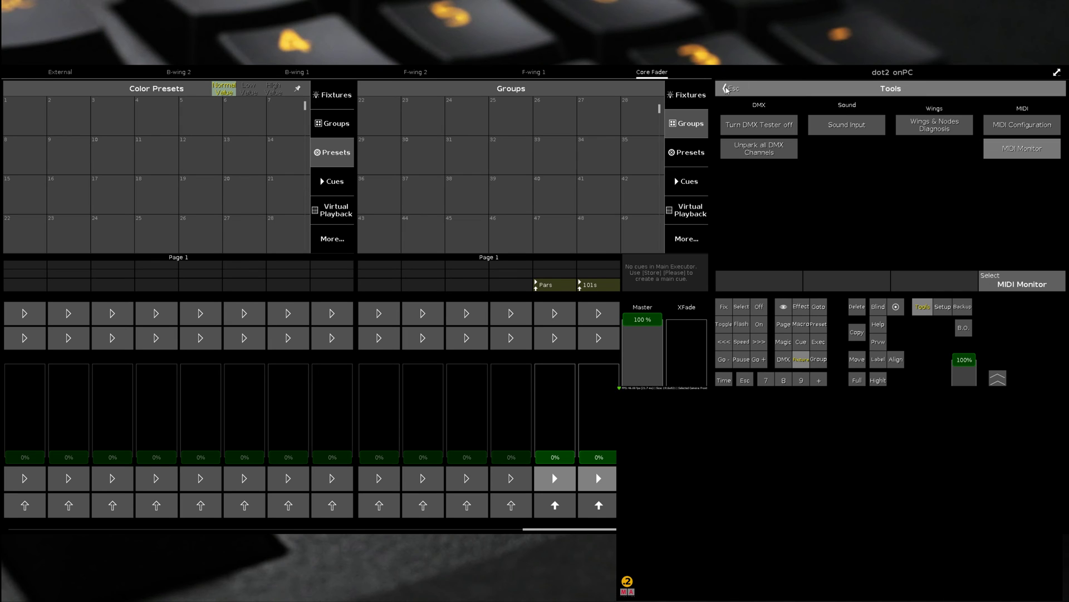
click(727, 91)
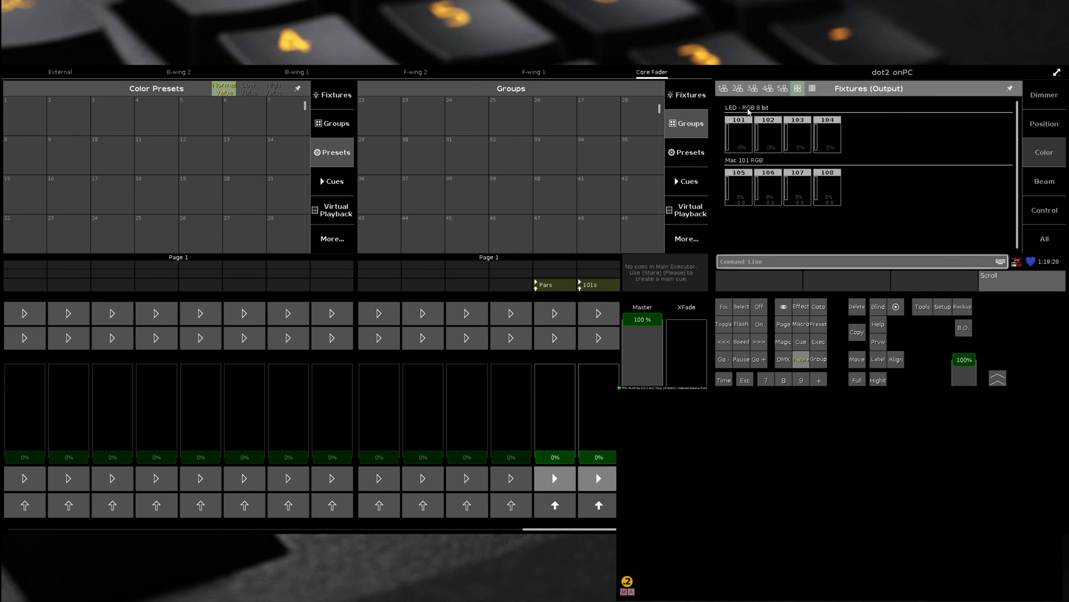
Reopen the MIDI remote inputs configuration and set the type of note 39 to Exec
click(943, 307)
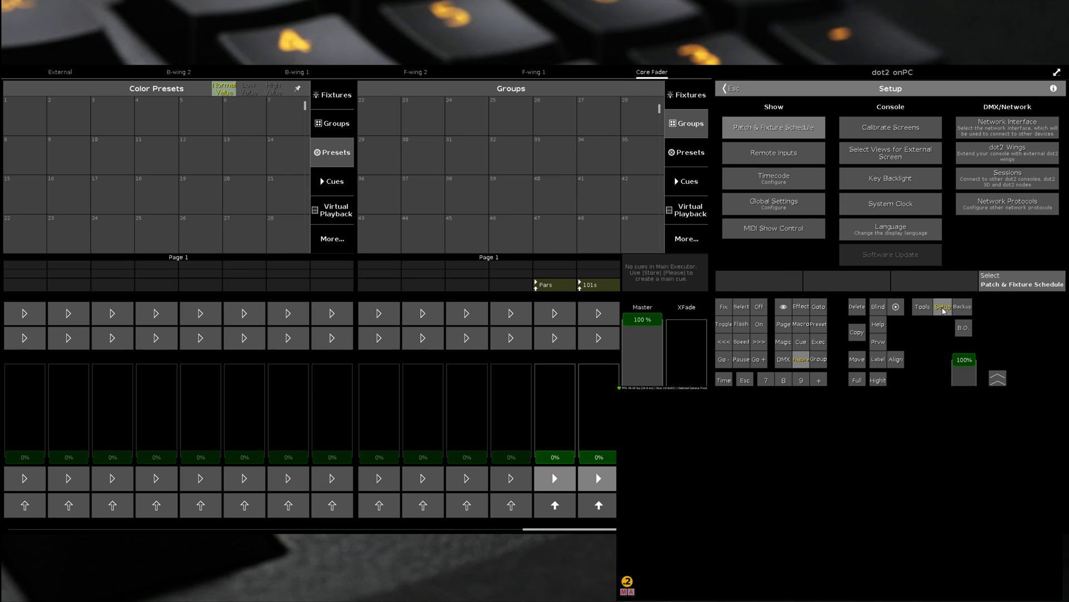
click(766, 160)
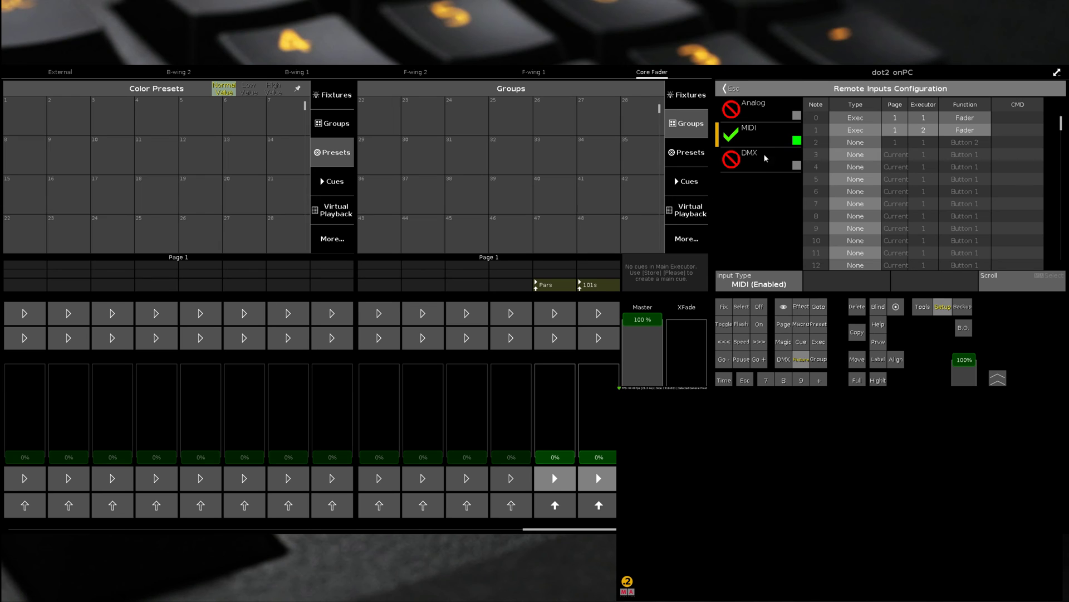
scroll(1064, 125, down, 5)
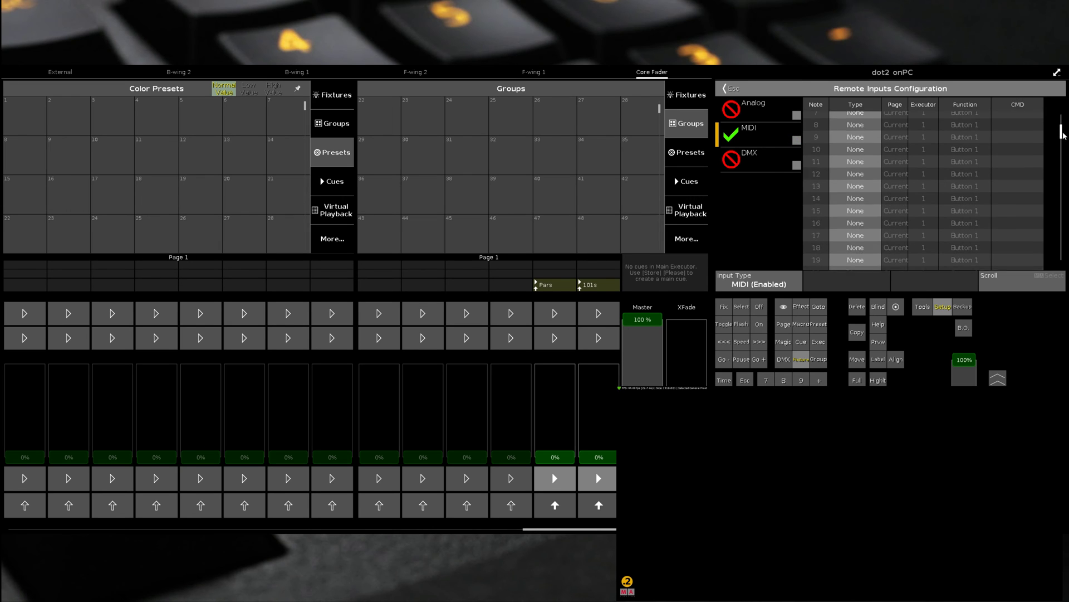
scroll(1061, 139, down, 5)
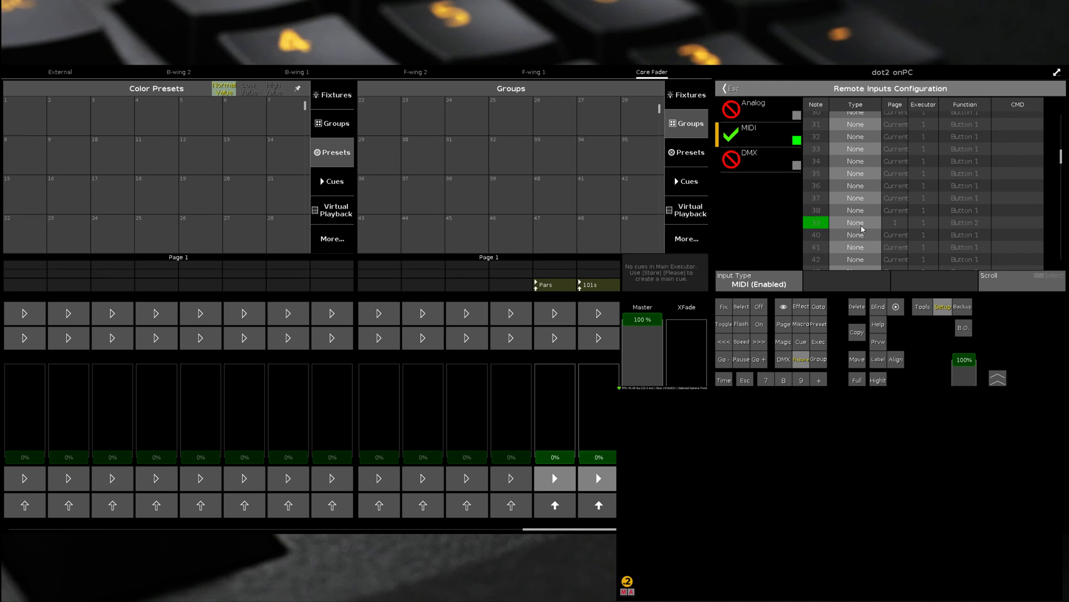
click(861, 226)
click(861, 225)
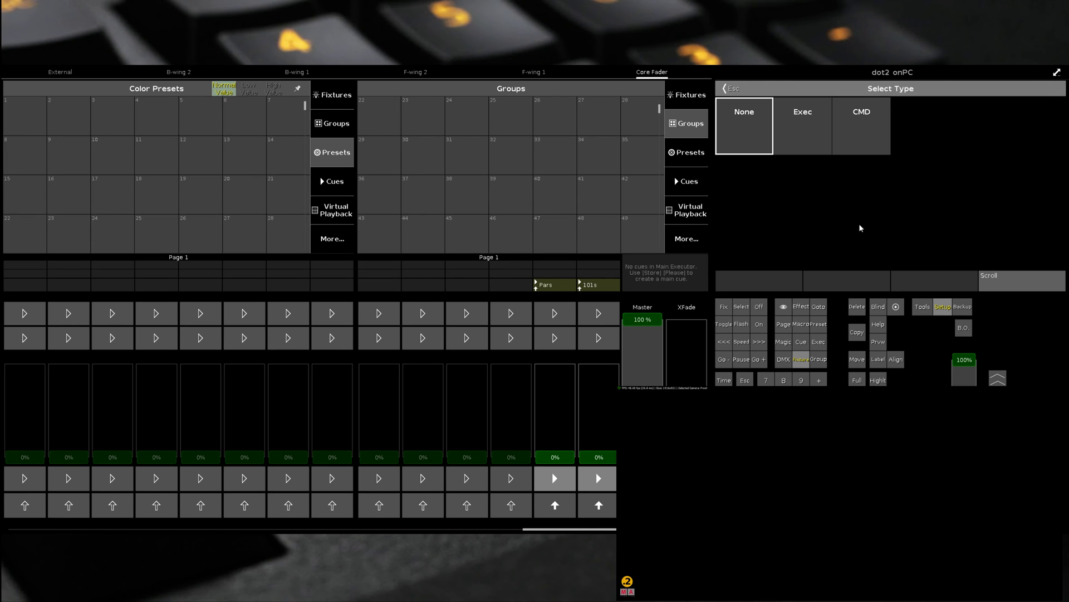
click(803, 147)
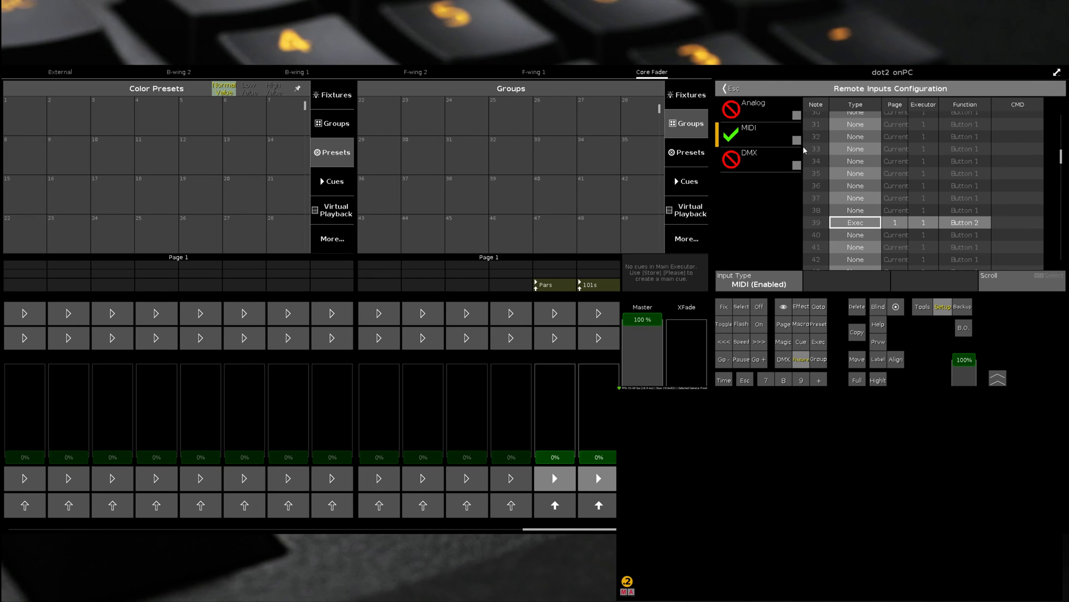
Set the function of MIDI note 39 to Button 1 for executor 1 on page 1
click(895, 225)
click(926, 225)
click(982, 229)
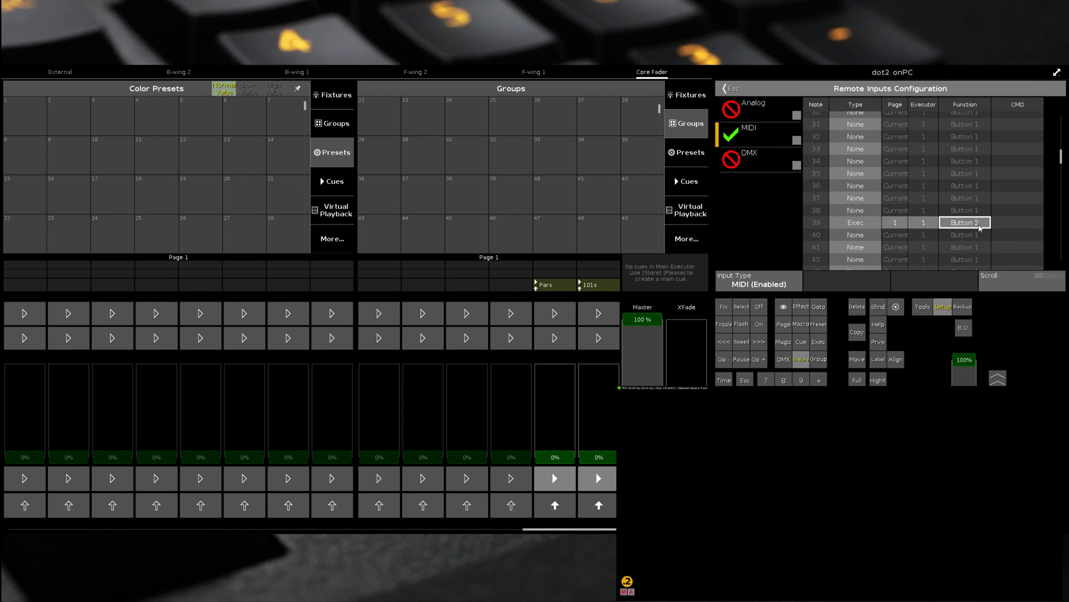
click(979, 228)
click(854, 145)
Set the type of MIDI note 55 to Exec
drag(1061, 158, 1061, 174)
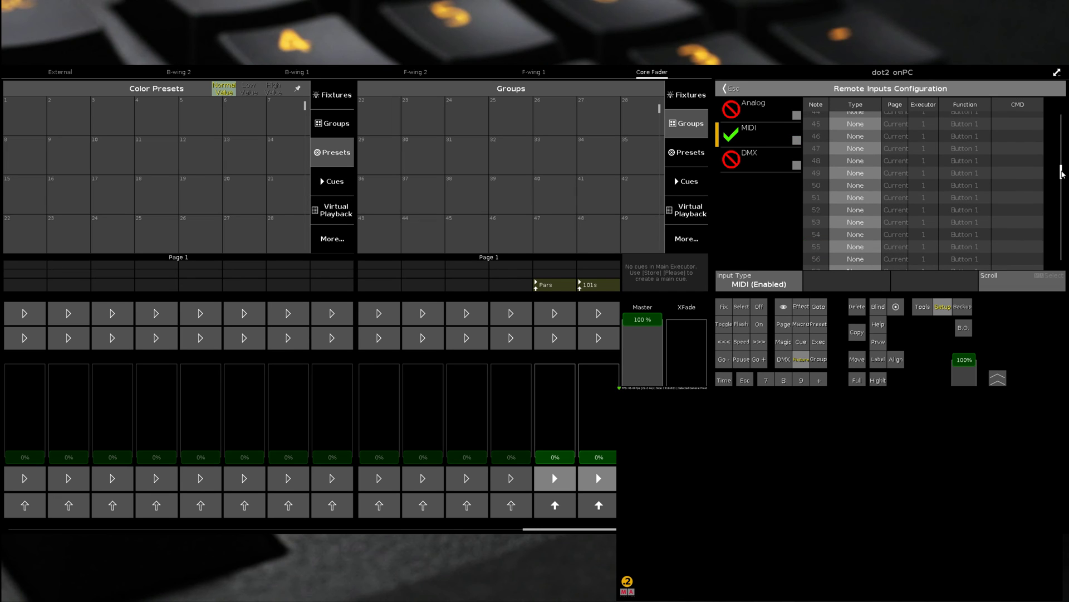
click(871, 255)
click(871, 254)
click(807, 136)
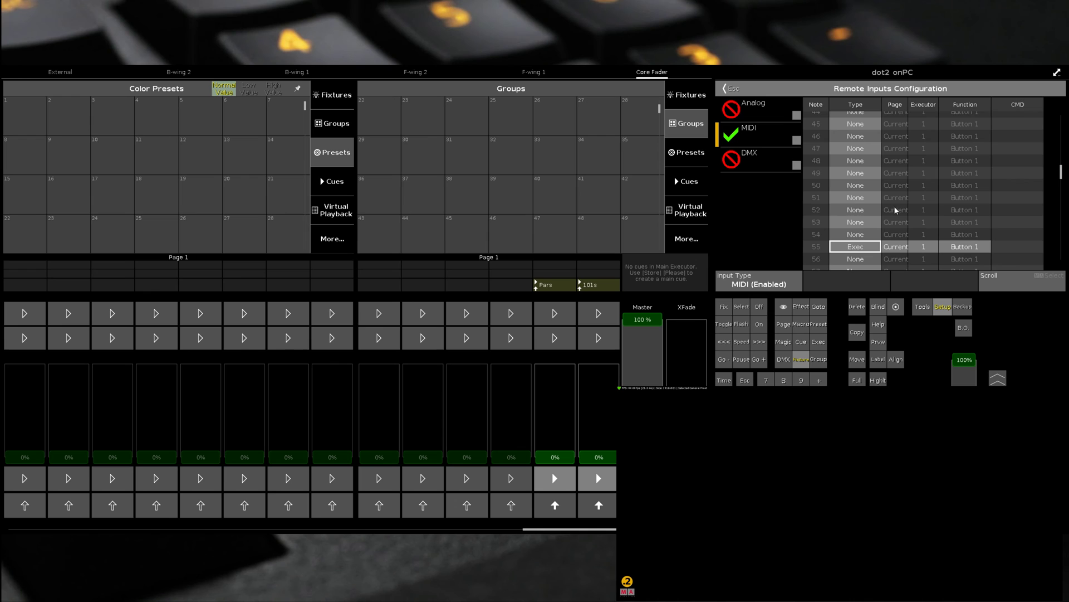
Set the page of MIDI note 55 to 1 and its function to Button 2
click(898, 249)
click(898, 249)
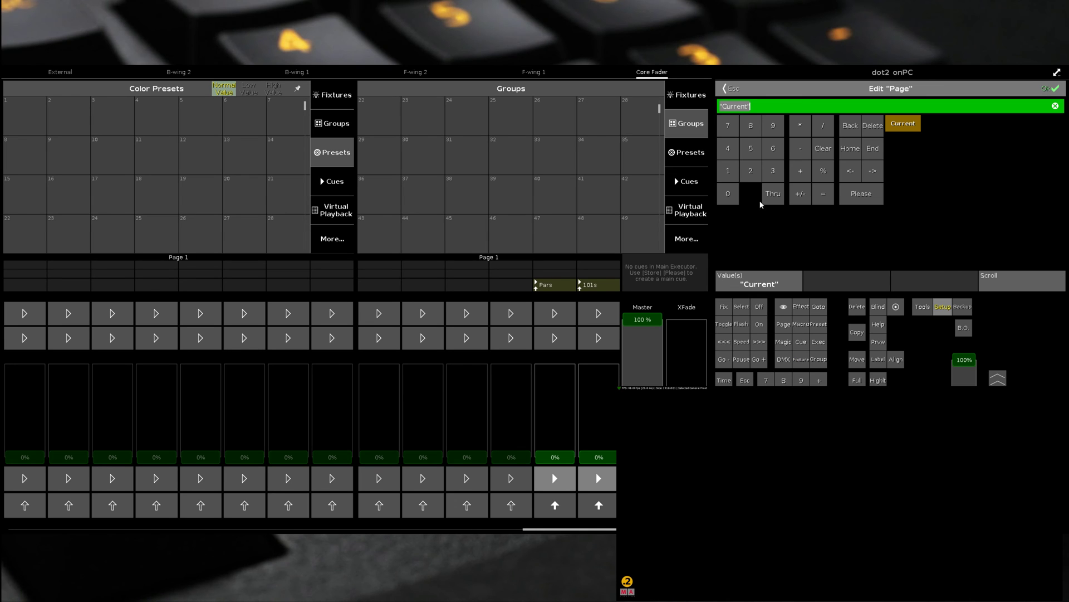
click(728, 171)
click(865, 202)
click(968, 250)
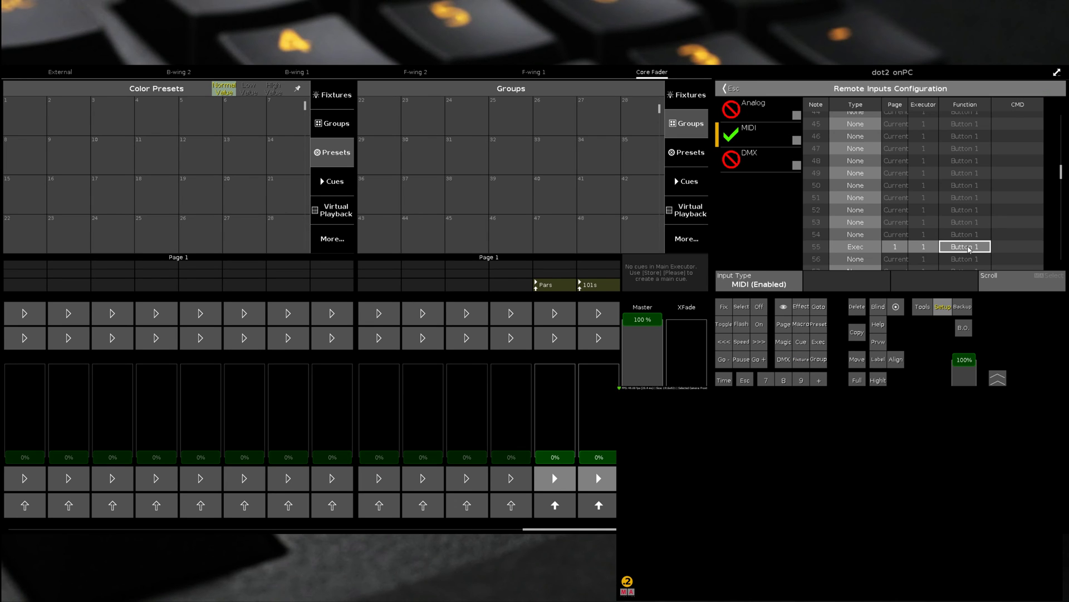
click(969, 250)
click(749, 134)
Set the type of MIDI note 38 to Exec in the remote inputs table
scroll(1061, 168, up, 3)
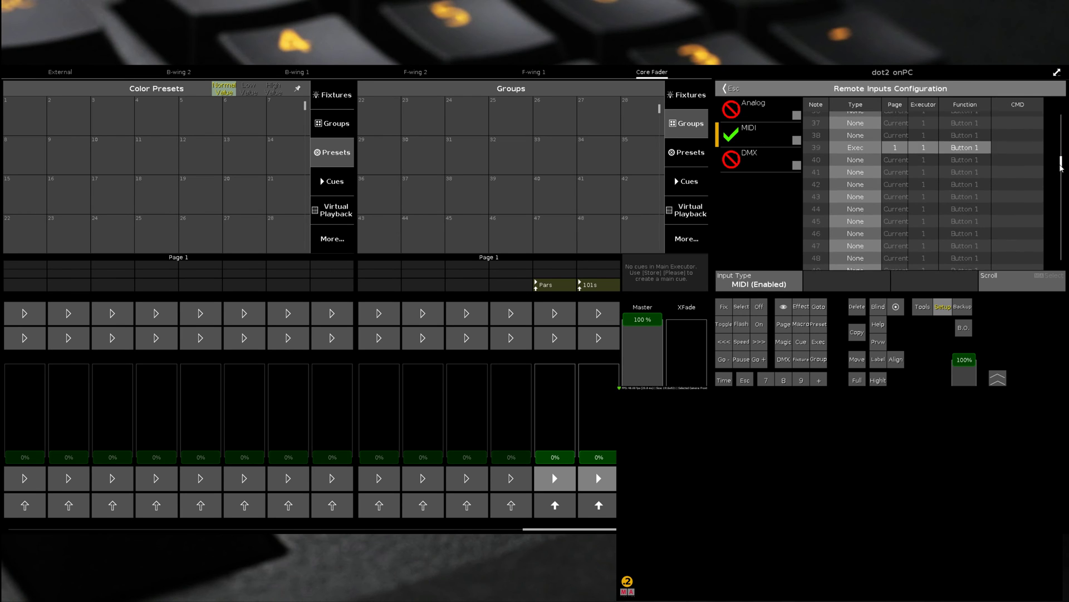
scroll(1061, 166, up, 12)
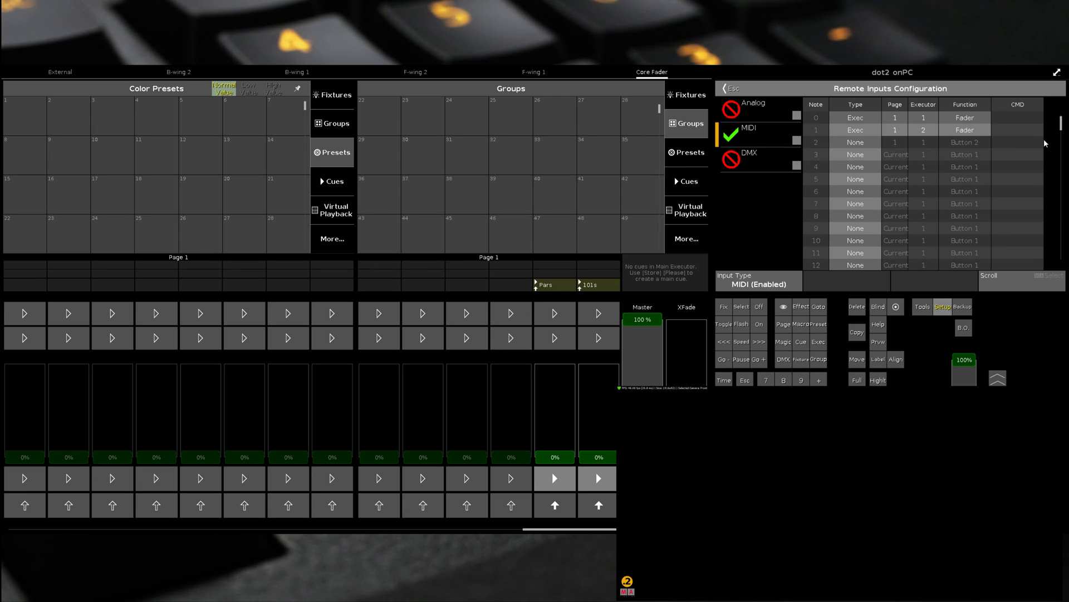
drag(1064, 124, 1065, 158)
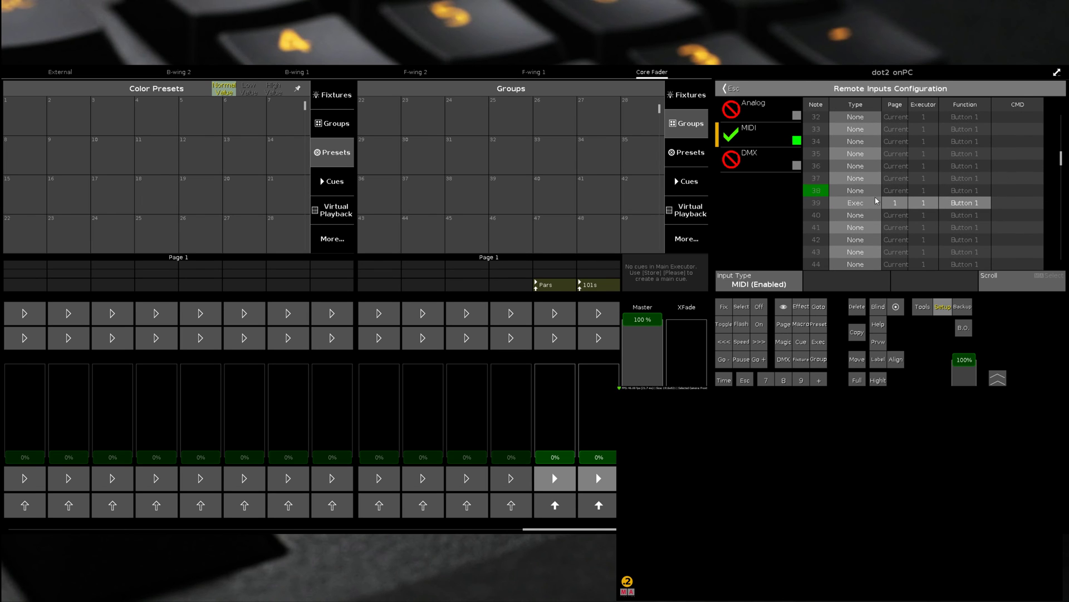
click(860, 193)
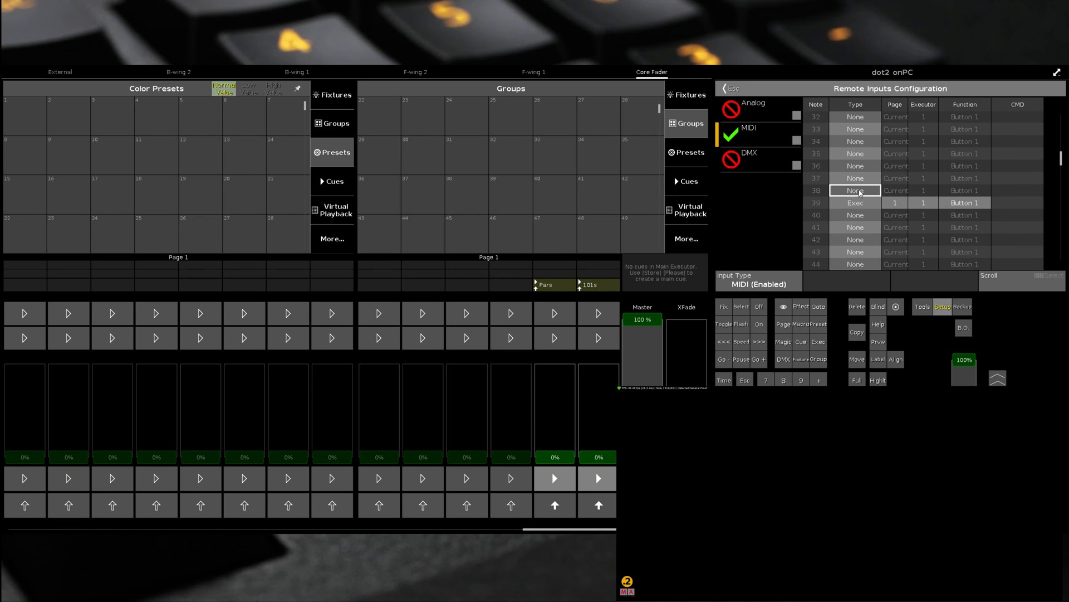
click(861, 192)
click(821, 141)
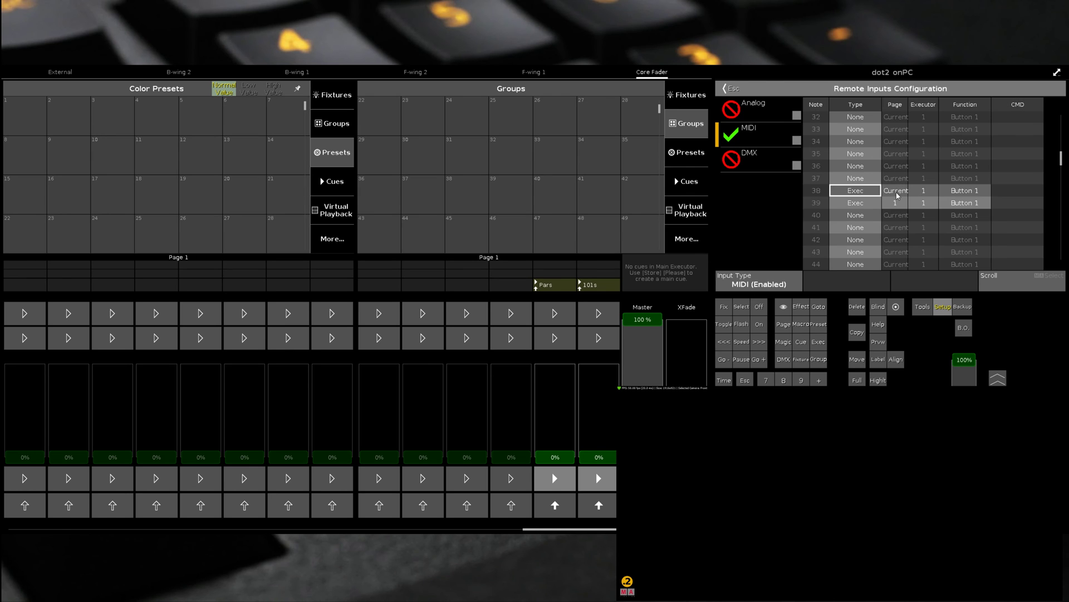
Assign MIDI note 38 to page 1 and executor 2
double_click(896, 191)
text(1)
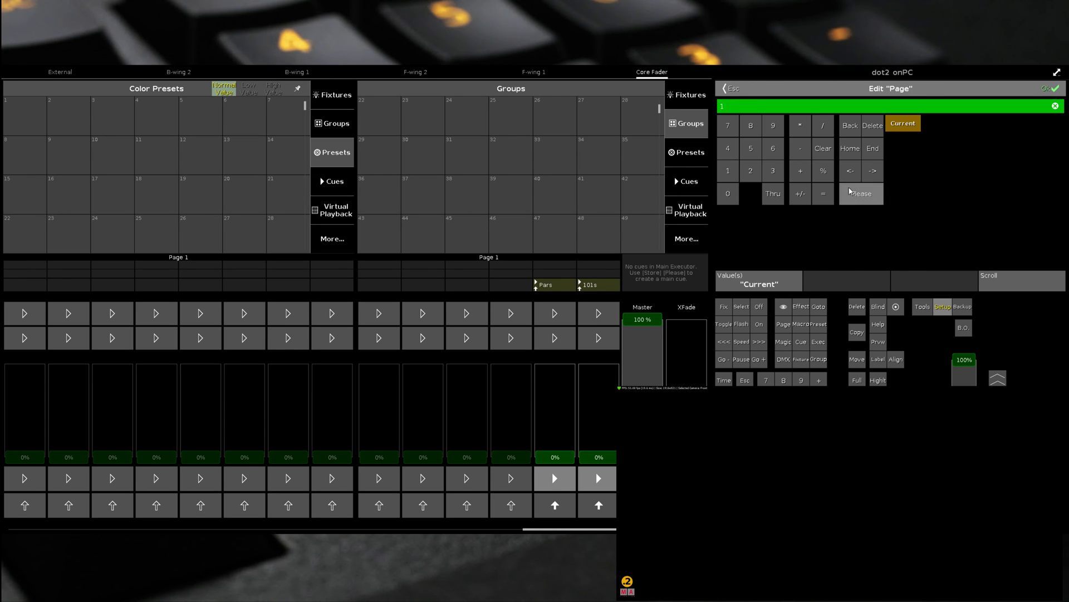
click(851, 193)
click(925, 192)
click(924, 192)
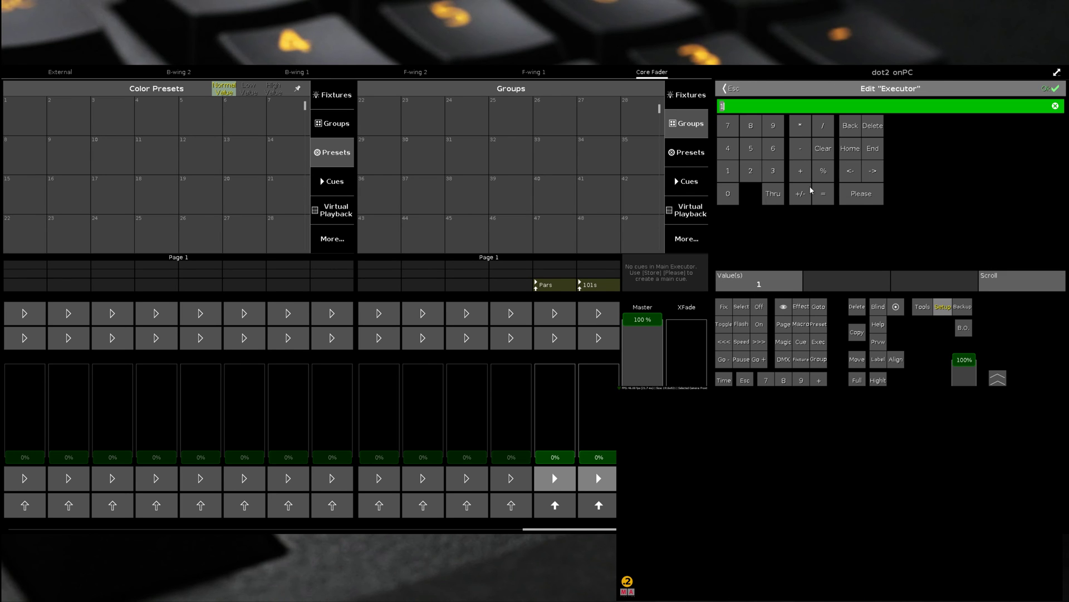
click(745, 176)
click(863, 195)
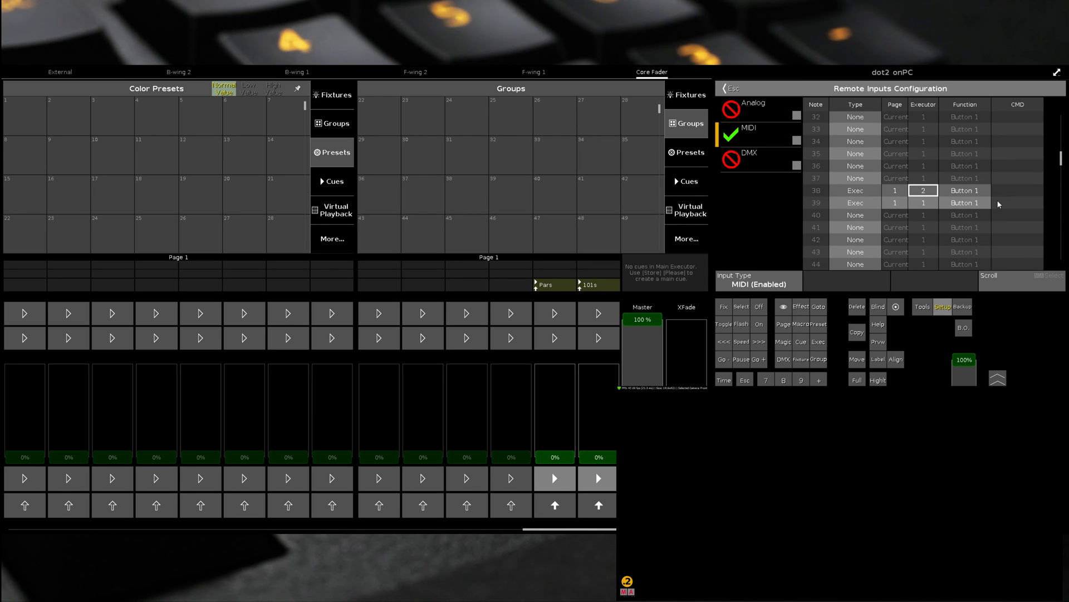
Set the type of MIDI note 54 to Exec in the remote inputs table
scroll(986, 200, down, 5)
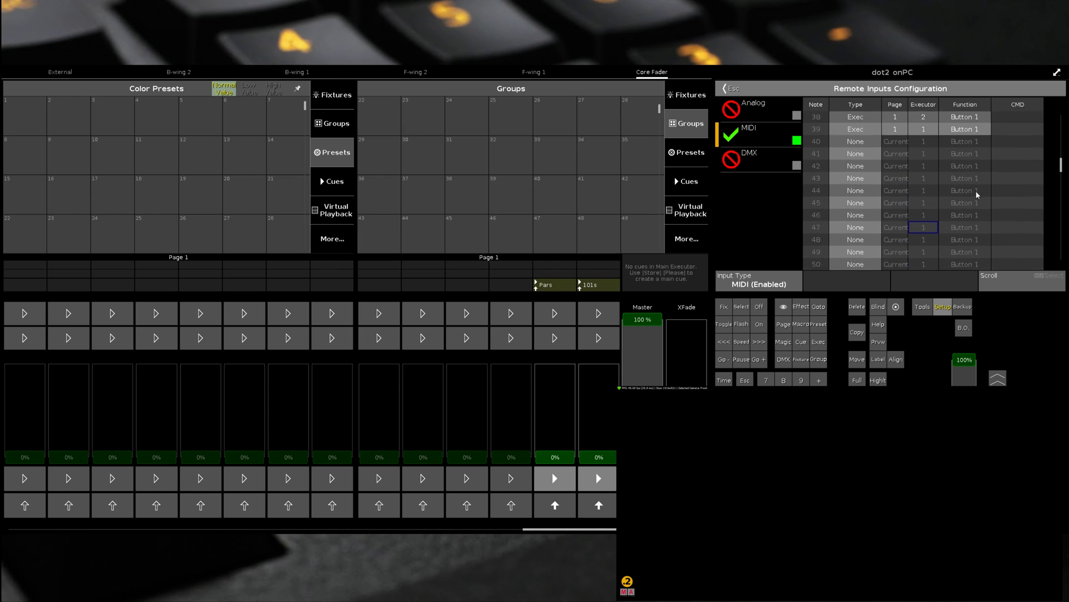
scroll(978, 195, down, 1)
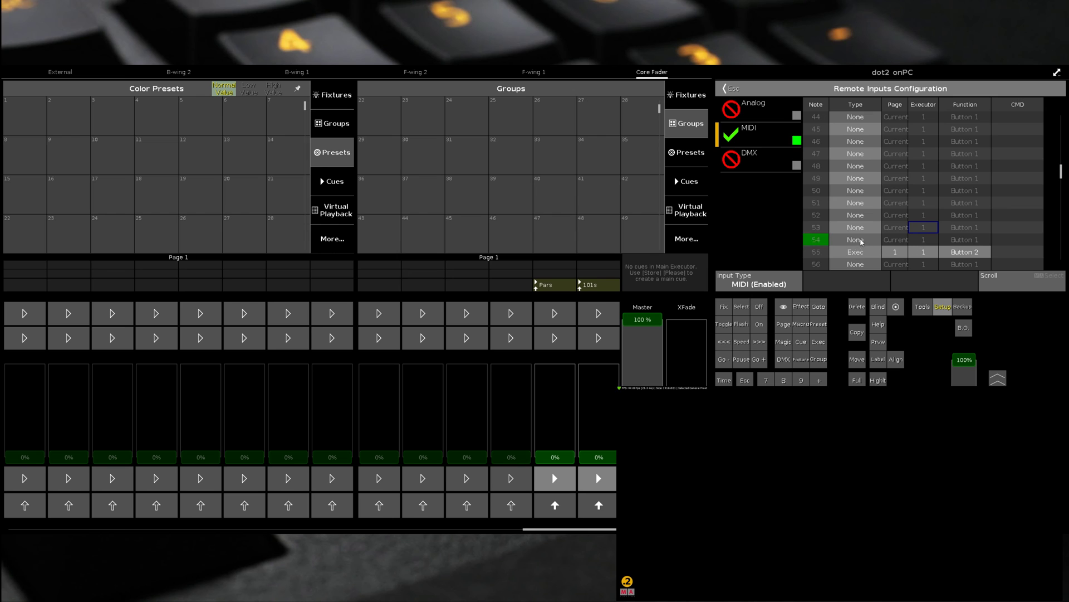
click(877, 240)
click(880, 241)
click(813, 143)
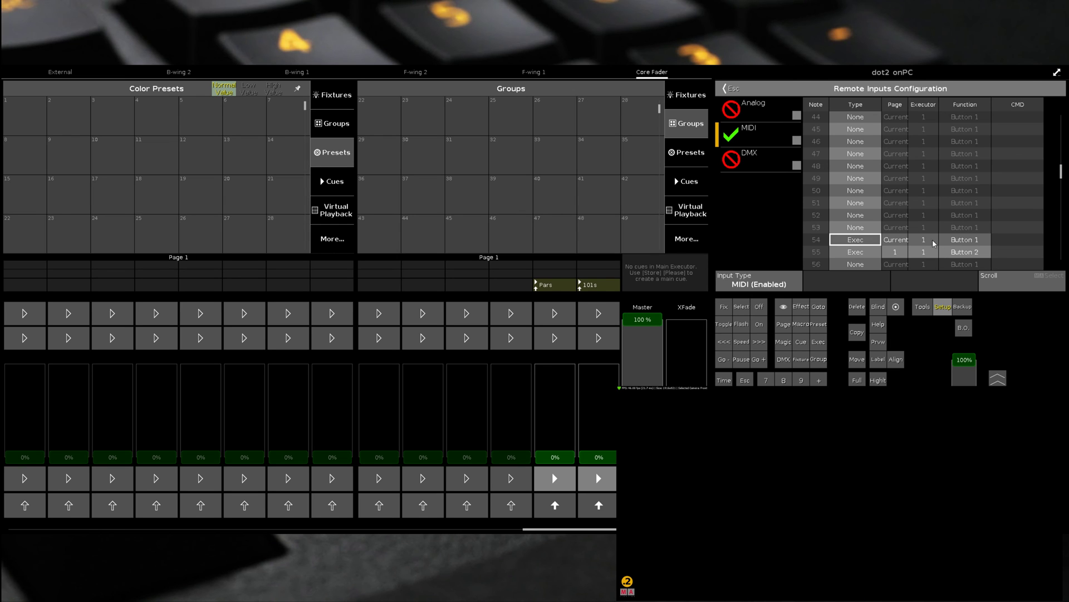
Set the page of MIDI note 54 to 1 and its function to Button 2
click(893, 241)
click(895, 243)
click(728, 173)
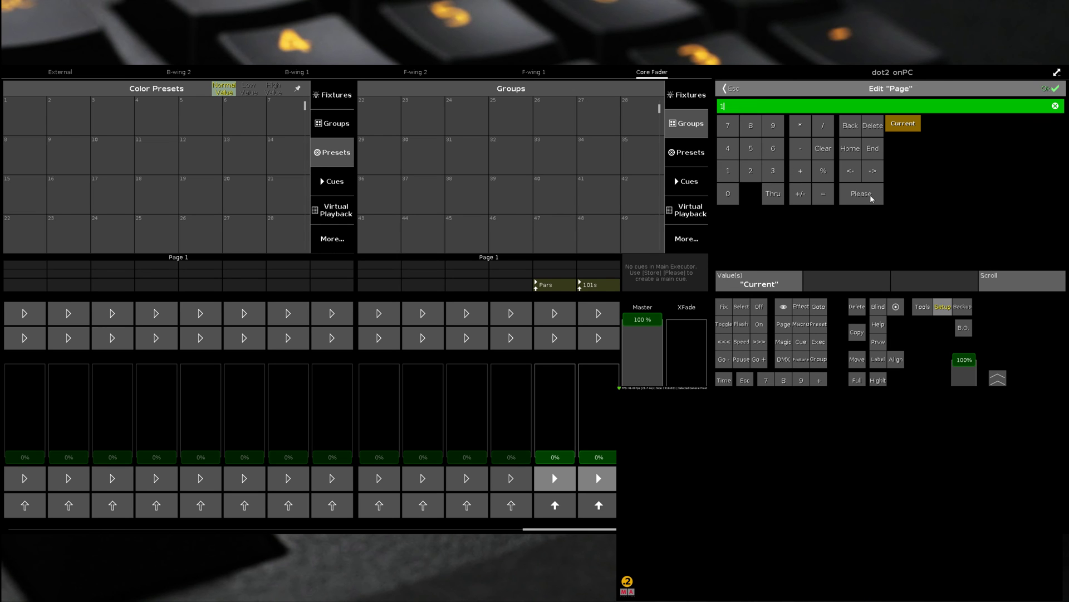
click(861, 193)
click(959, 241)
click(959, 241)
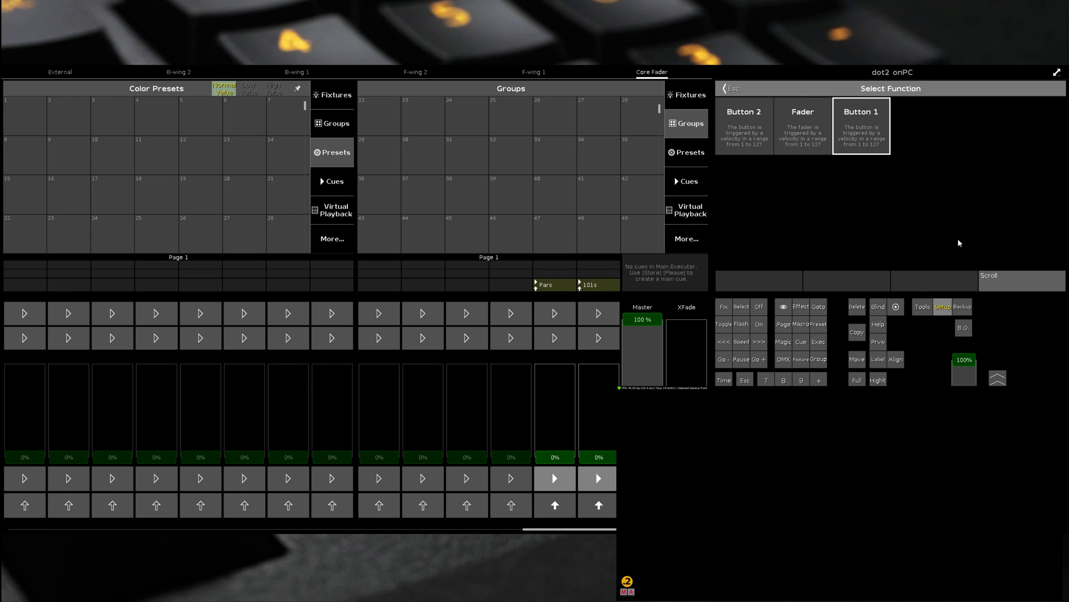
click(746, 137)
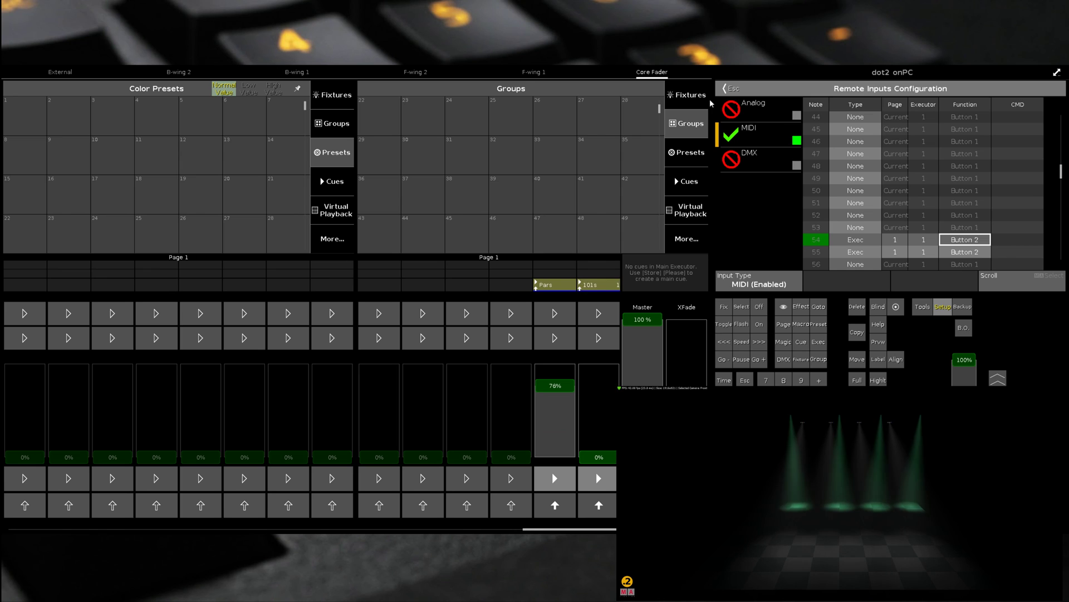
Set the executor number of MIDI note 54 to 2
click(933, 243)
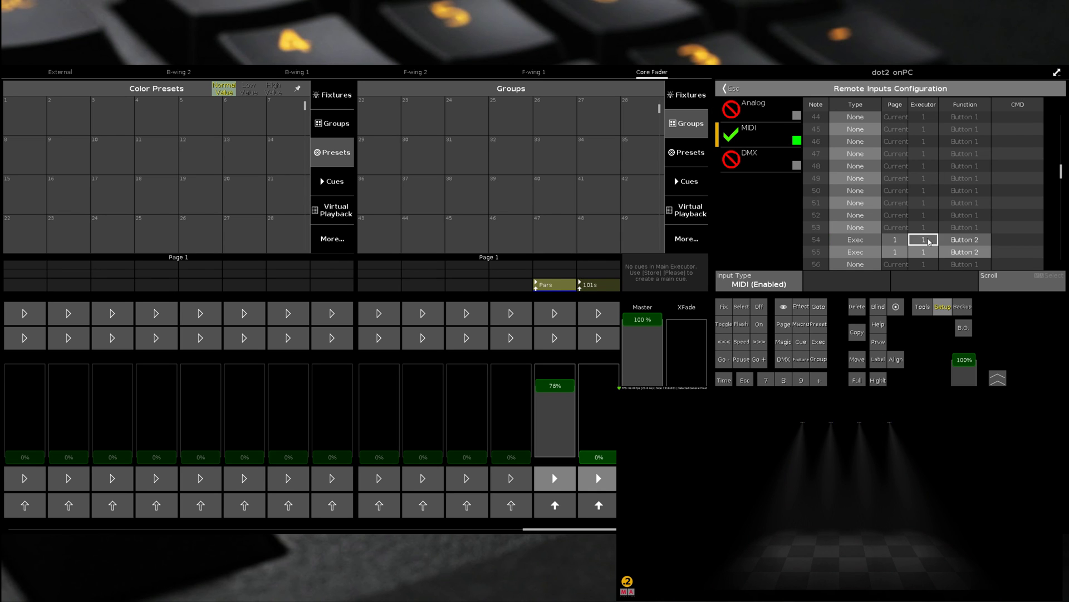
click(932, 243)
click(751, 171)
click(861, 194)
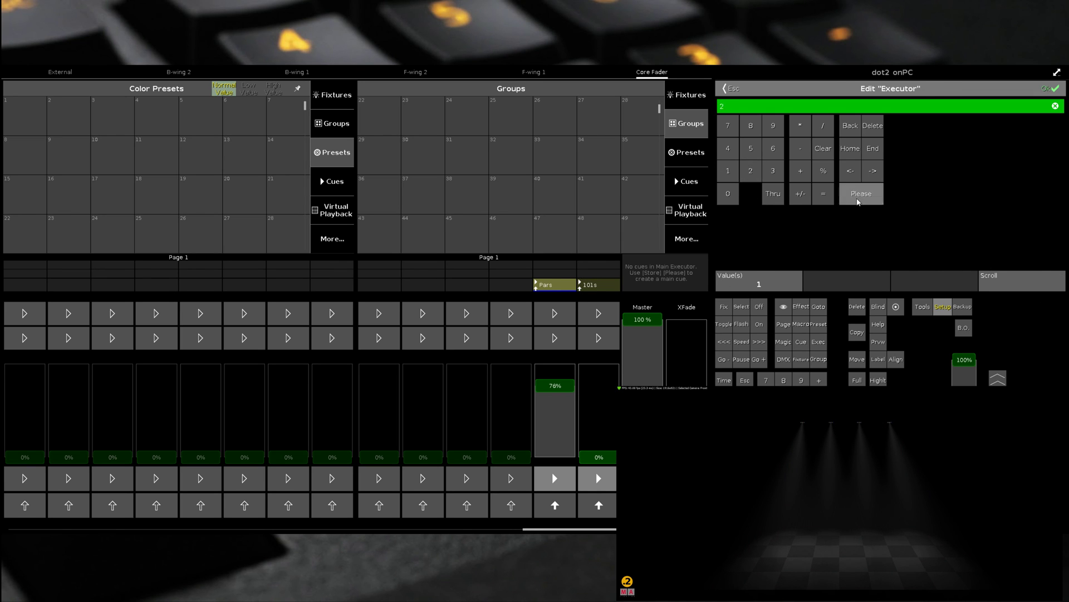